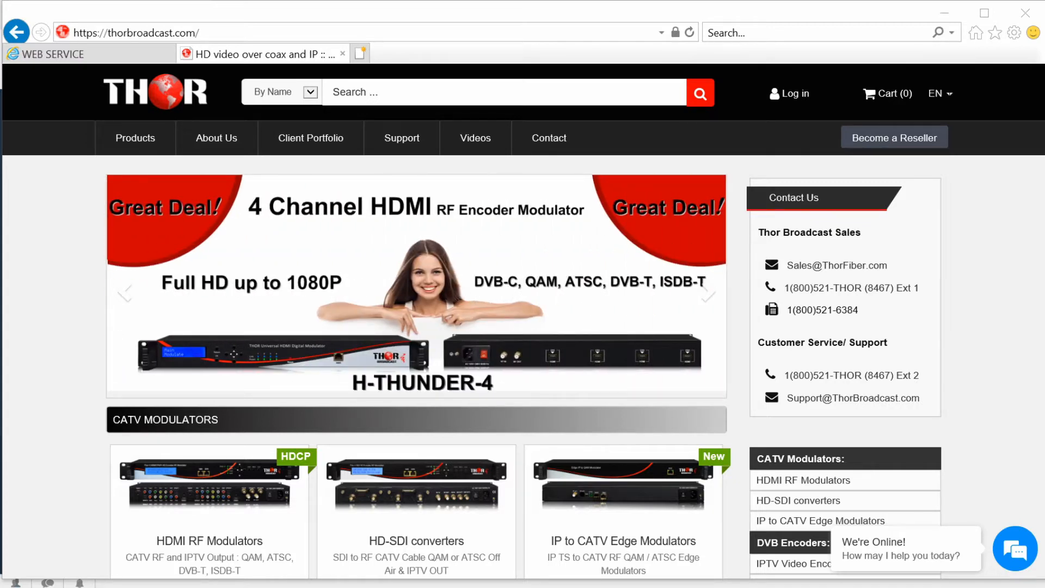
scroll(591, 384, "down", 10)
scroll(591, 385, "down", 5)
scroll(490, 368, "down", 5)
scroll(382, 359, "down", 4)
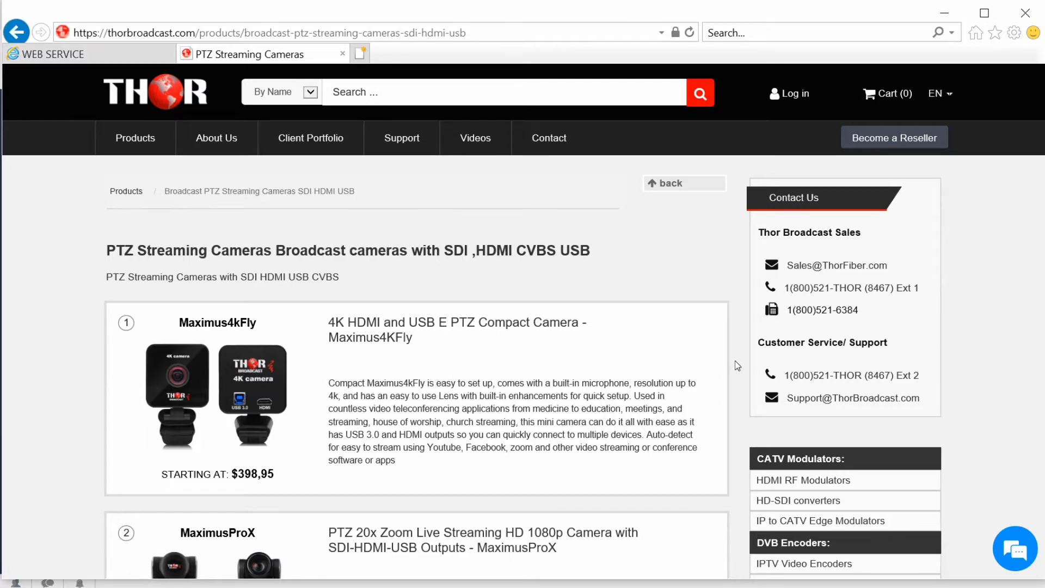
scroll(735, 360, "down", 2)
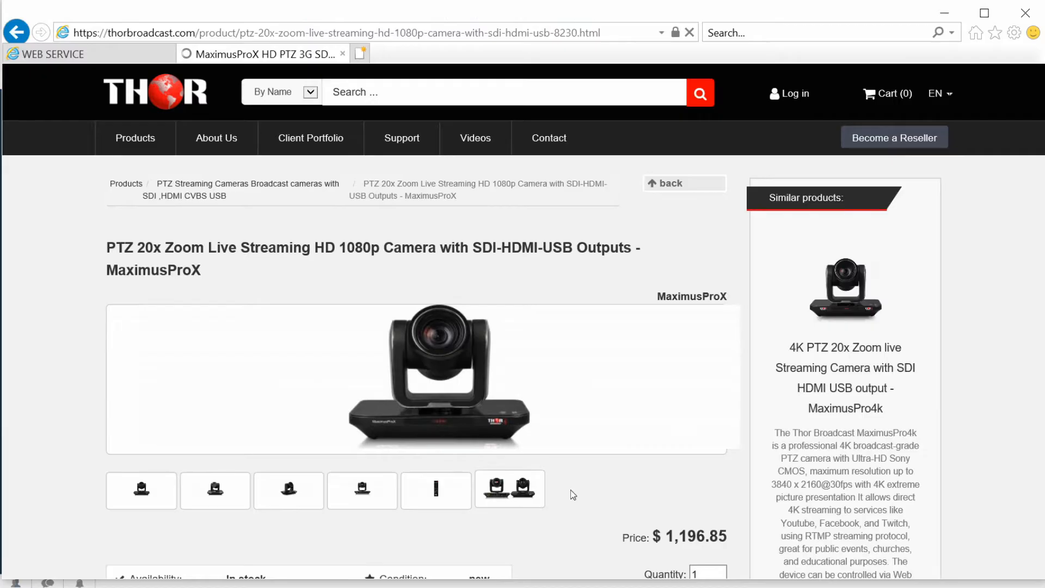
scroll(571, 490, "down", 6)
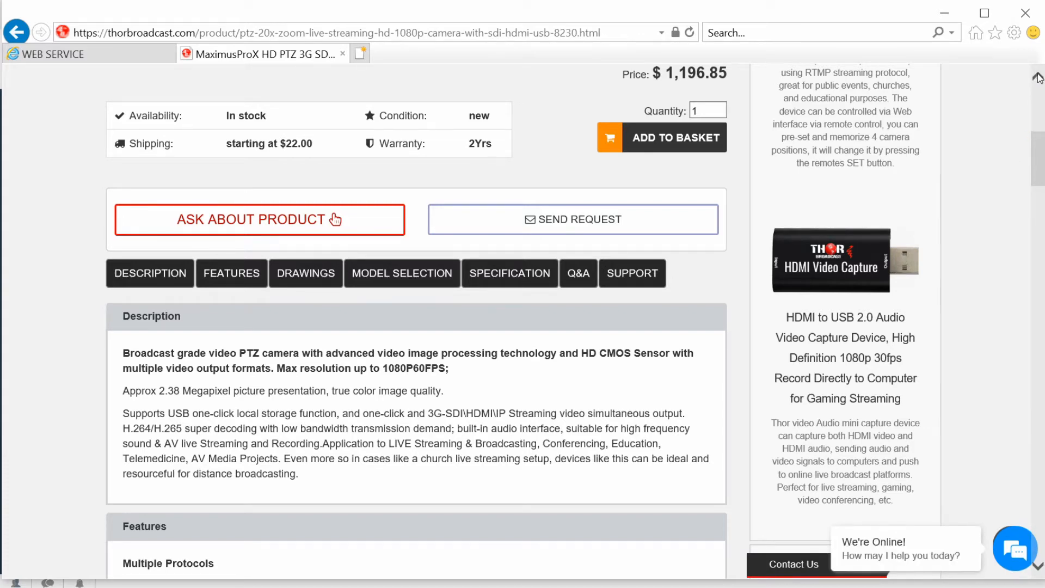
Step: Select the combined front-and-rear camera thumbnail and enlarge it to full screen
left_click(1037, 76)
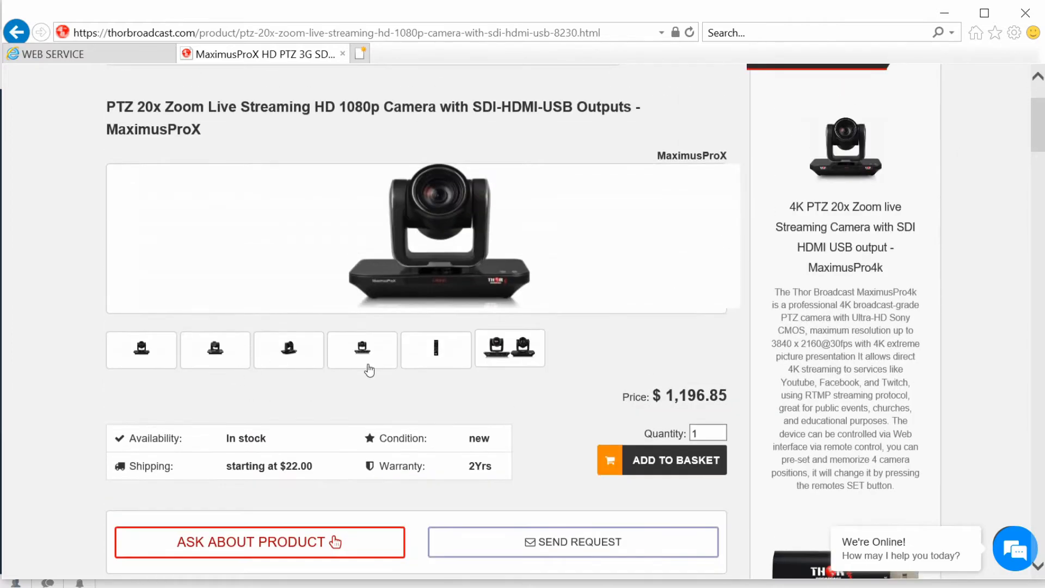
left_click(509, 347)
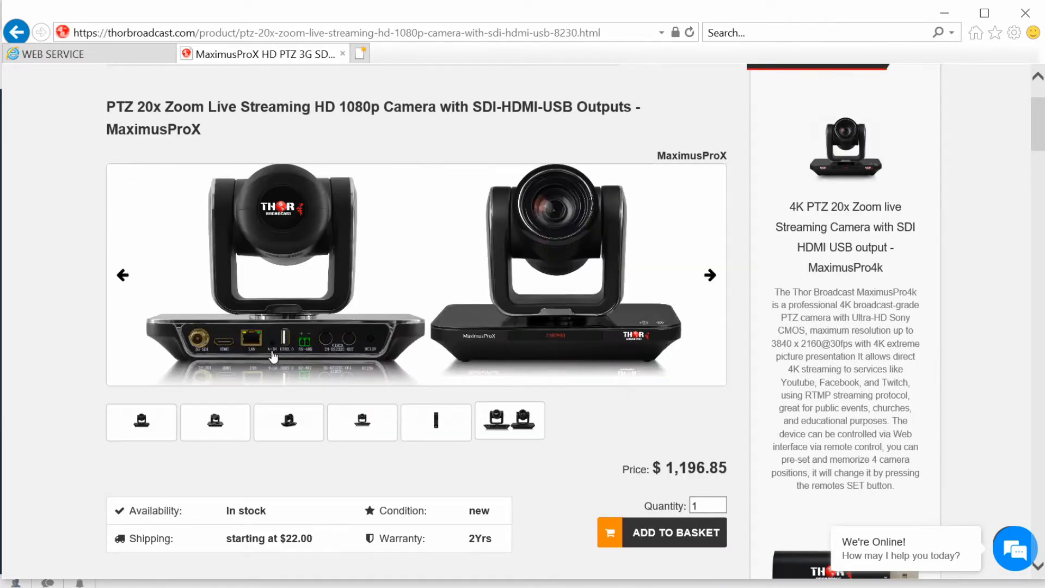
left_click(266, 352)
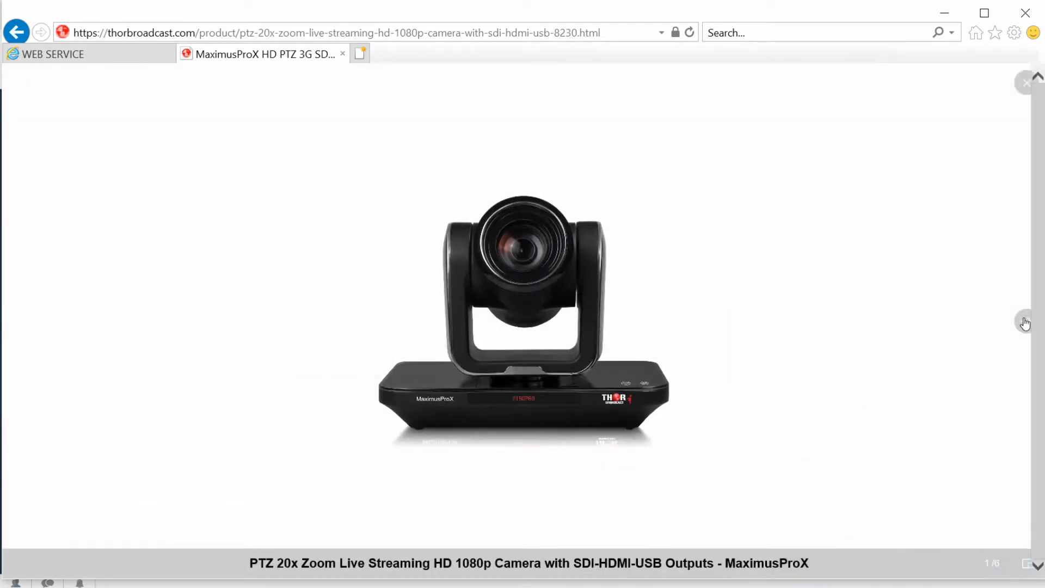
Step: Browse the lightbox photos — rear view, remote control — ending on the final two-camera photo
left_click(1025, 323)
left_click(1025, 323)
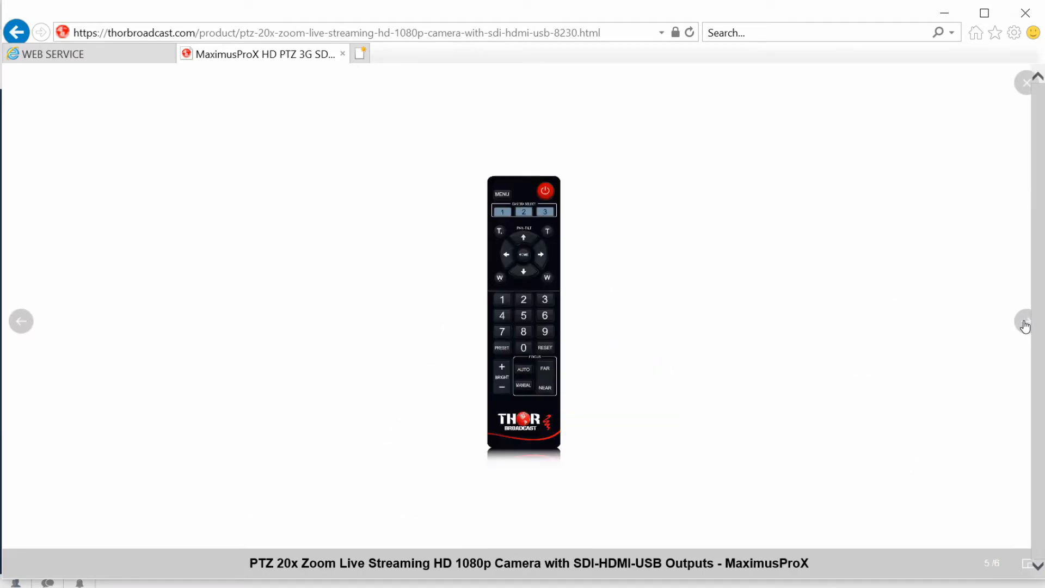
left_click(24, 323)
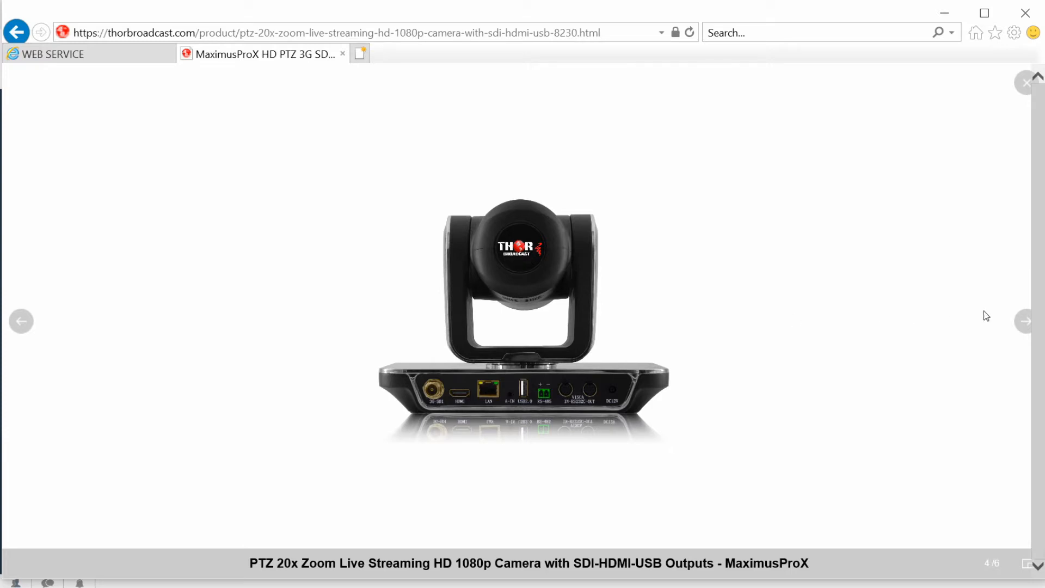
left_click(1026, 323)
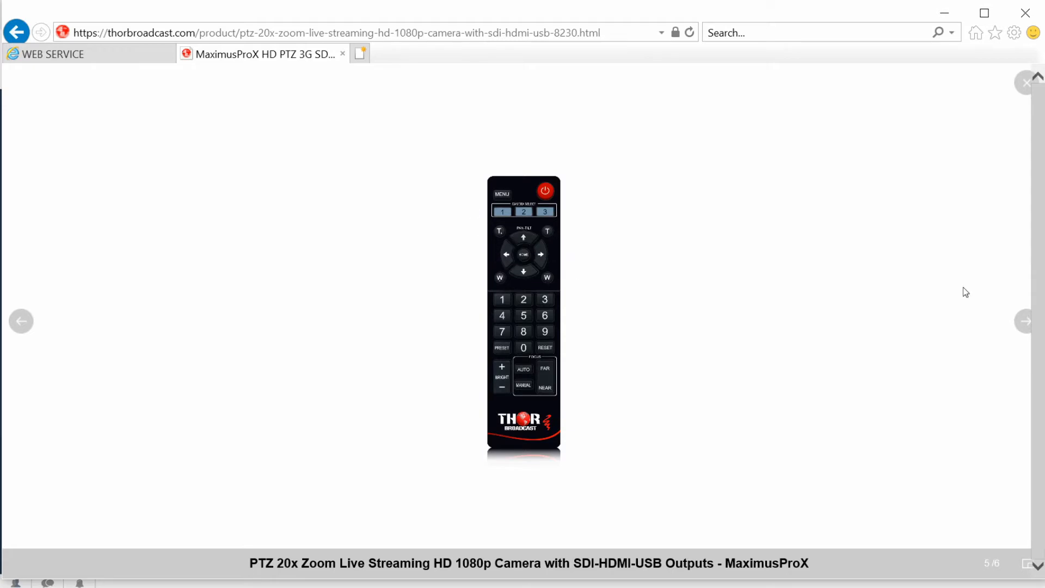
left_click(1025, 322)
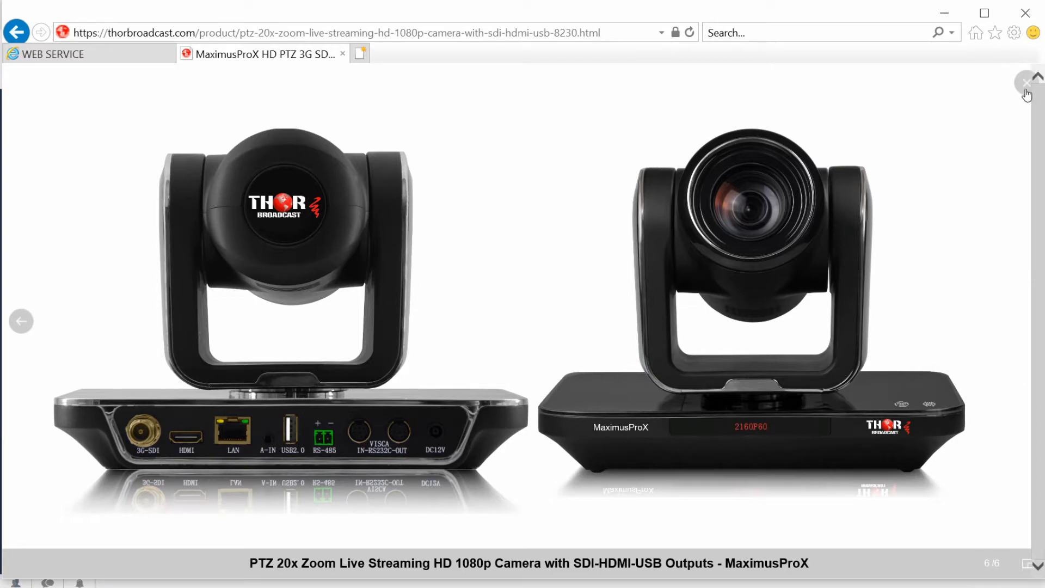
Step: Log in to the camera's web service as admin, retrying with the corrected password
left_click(95, 57)
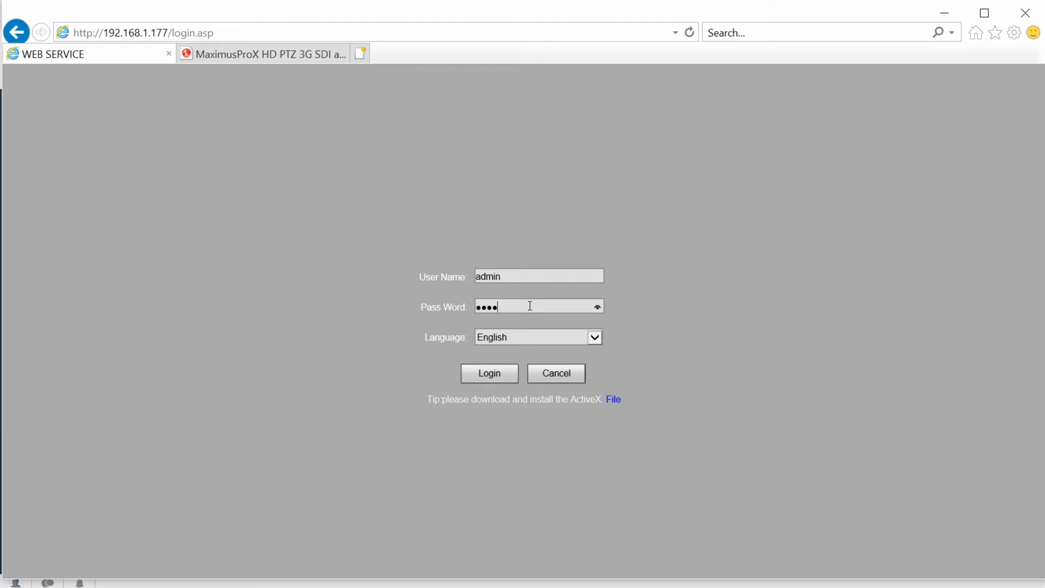
left_click(490, 374)
left_click(490, 373)
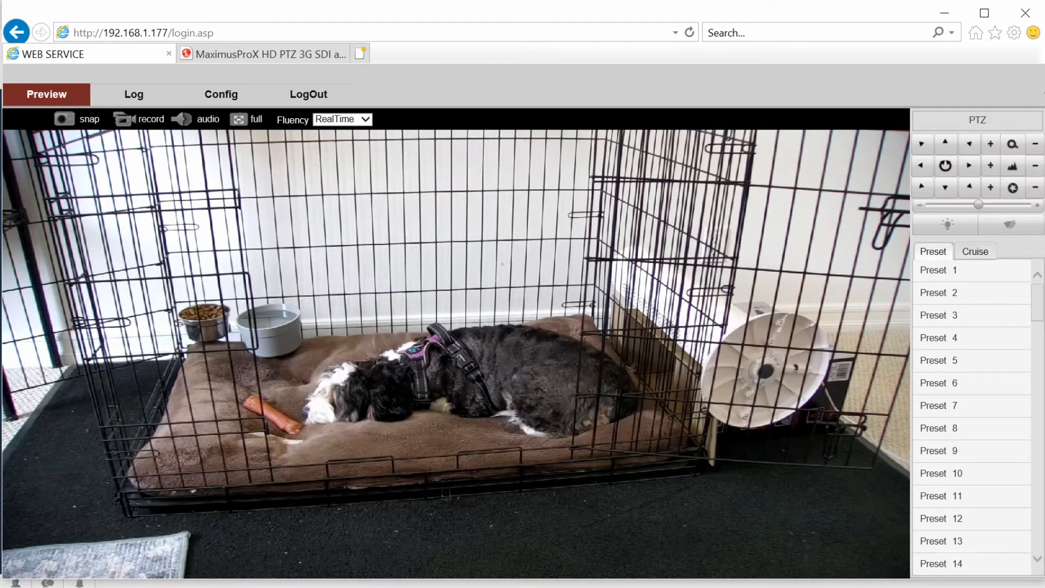
Step: Zoom in on the dog, save the close-up as Preset 1, zoom out and recall Preset 1
left_click(991, 145)
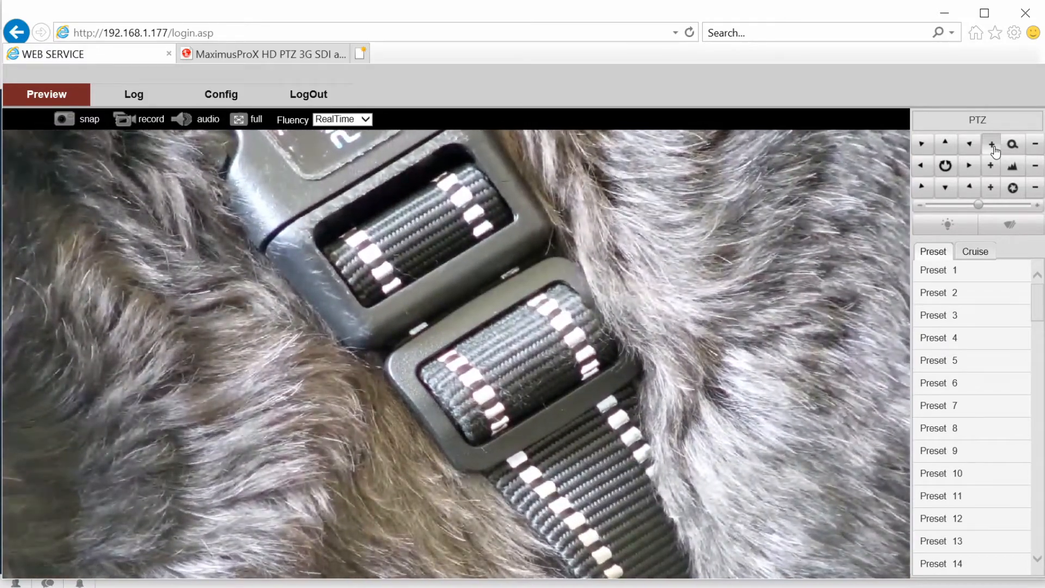
left_click(954, 271)
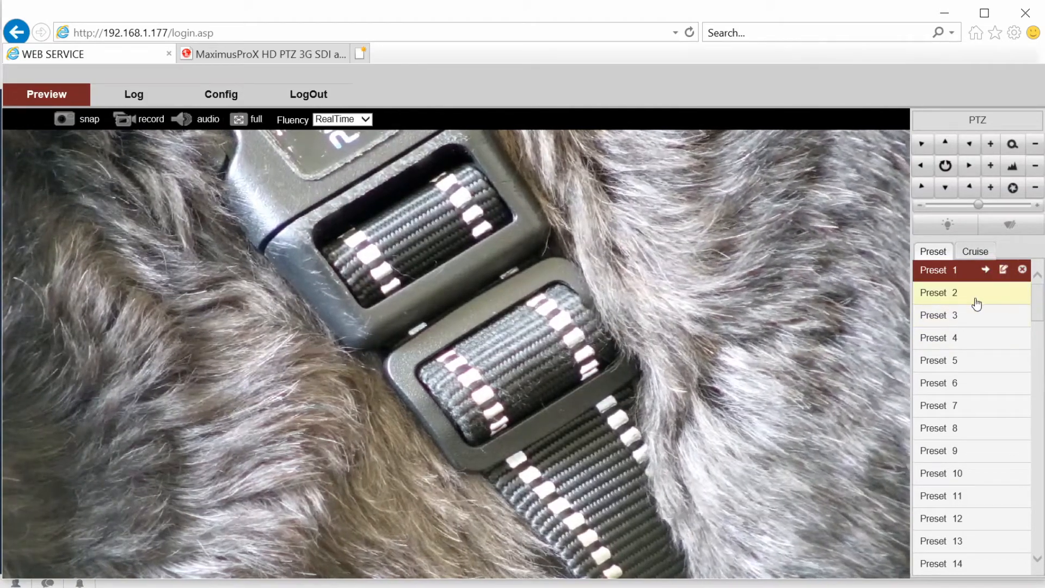
left_click(1036, 146)
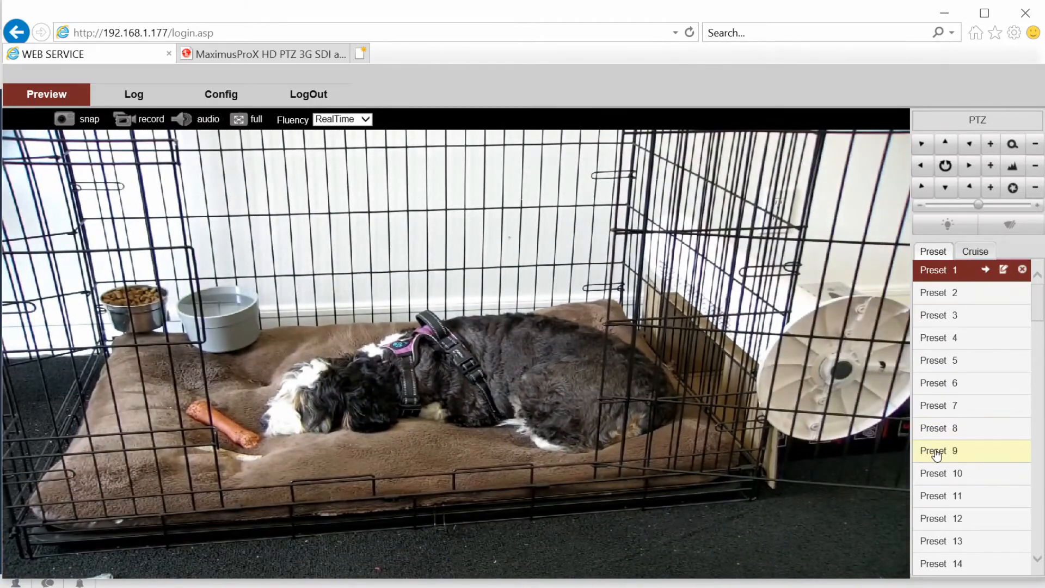
mouse_move(1038, 303)
left_mouse_down()
mouse_move(1038, 563)
mouse_move(1038, 270)
left_mouse_up()
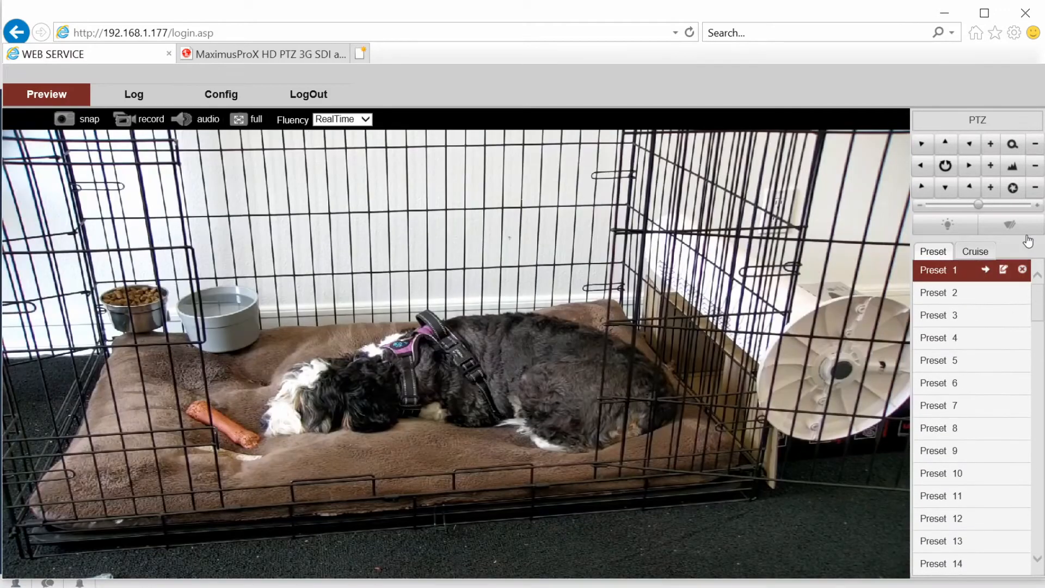
left_click(985, 270)
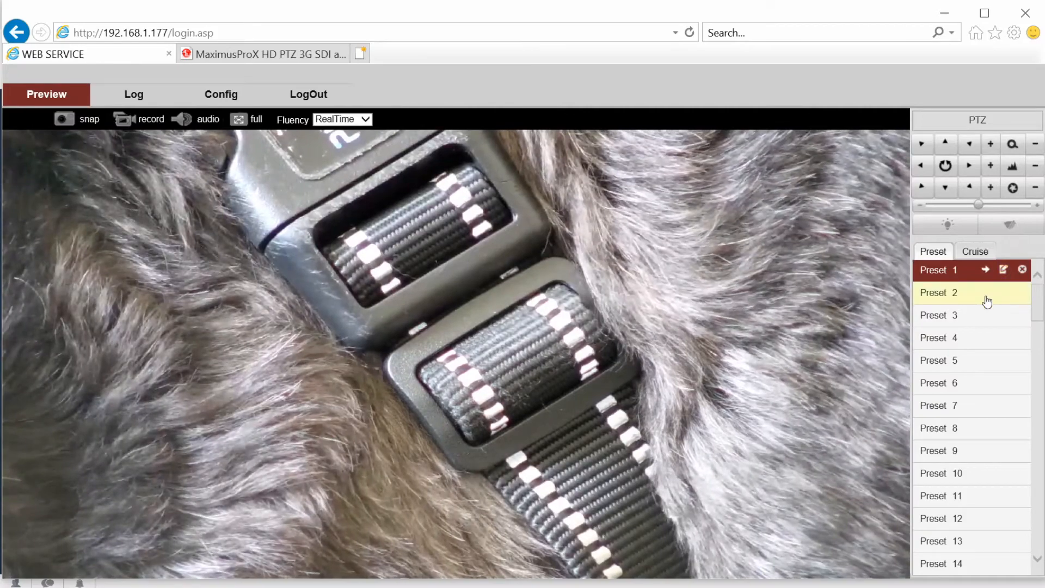
Step: Select Preset 2 and zoom in again to frame the sleeping dog closer
left_click(948, 292)
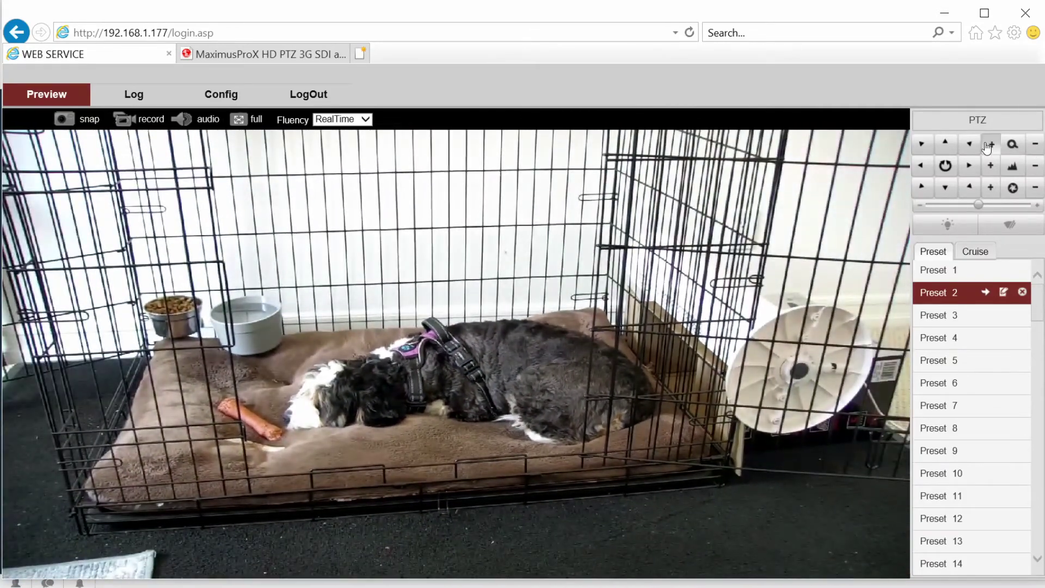
left_click(990, 146)
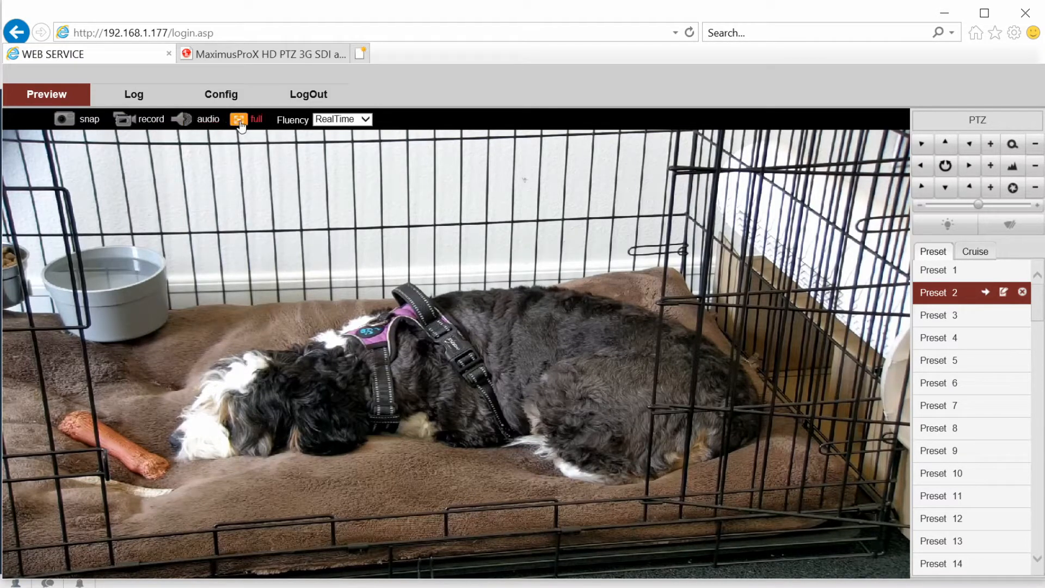
left_click(342, 119)
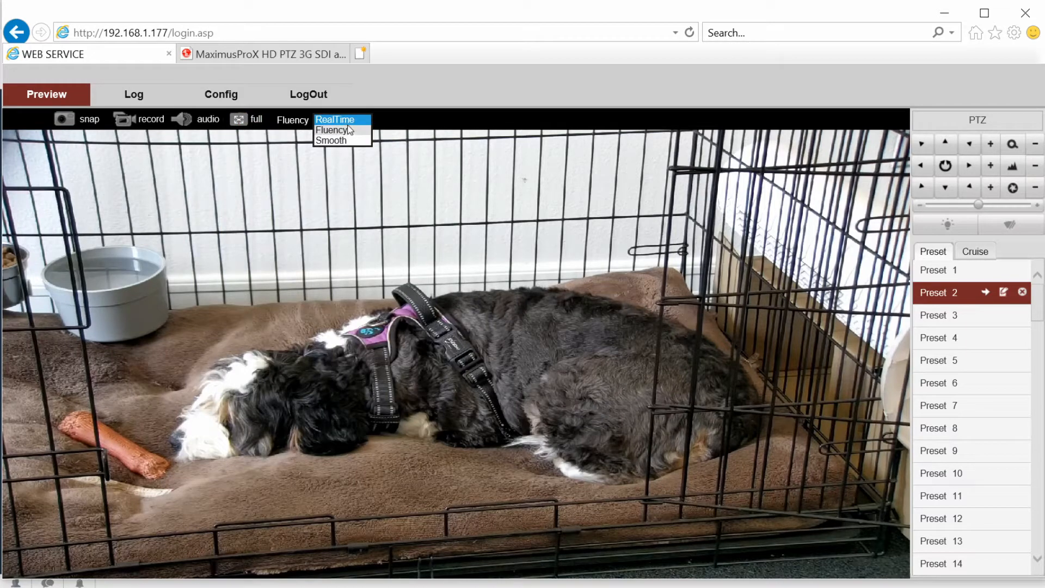
Step: Show the NetWork ETH settings under Config with the fixed IP address and DNS servers
left_click(221, 95)
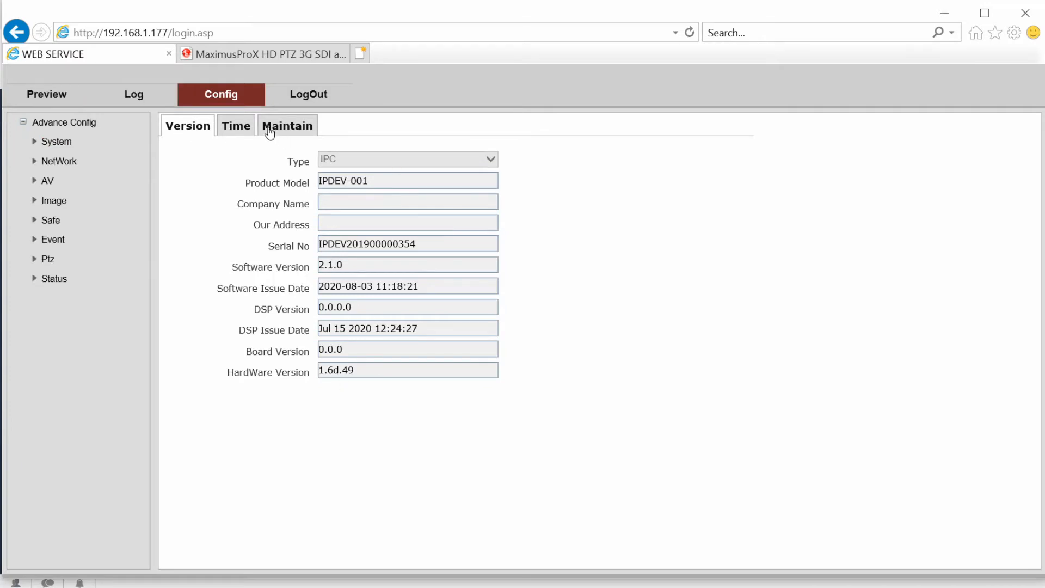
left_click(59, 161)
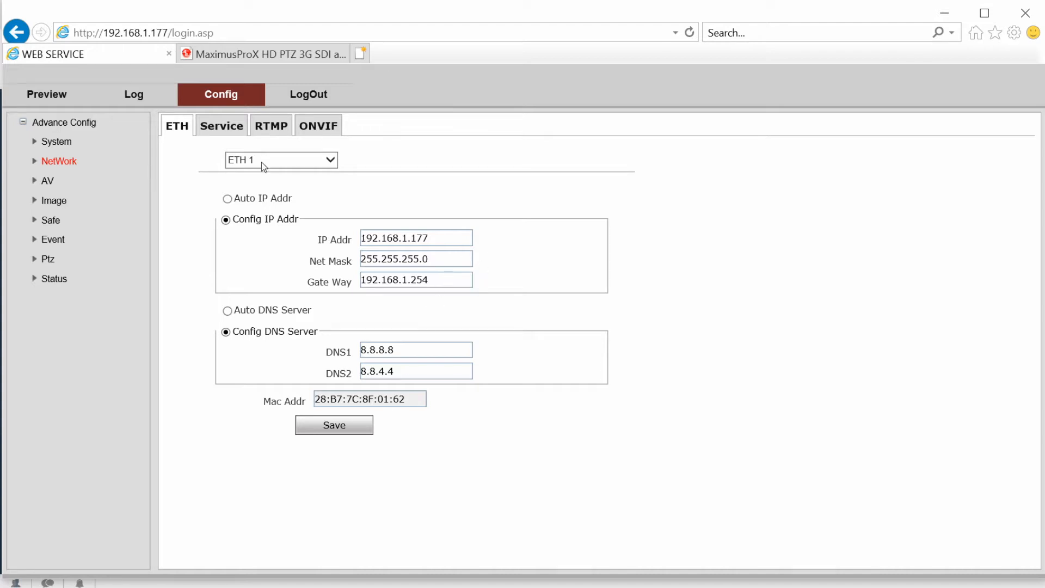
left_click(297, 161)
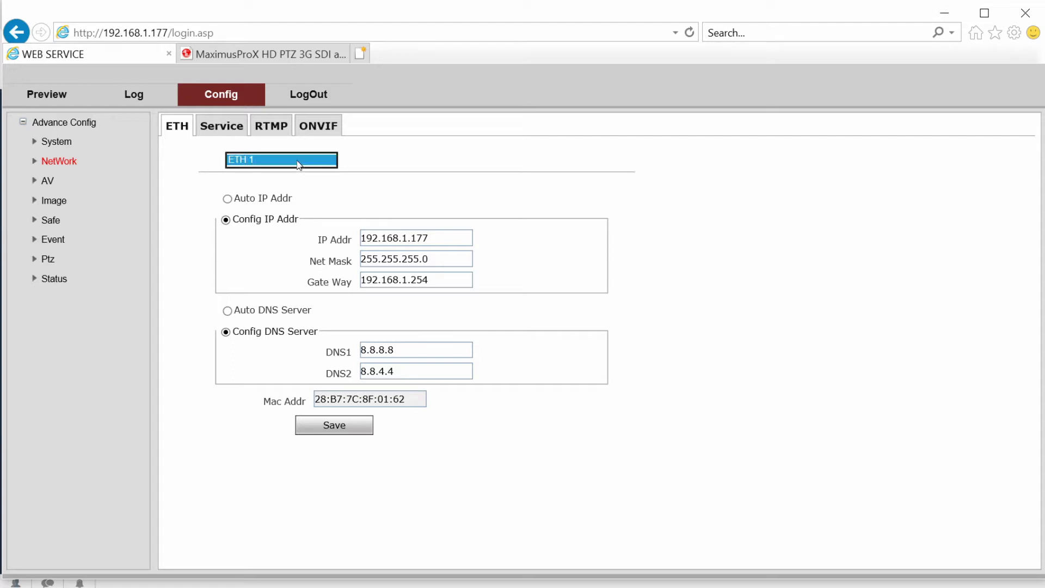
Step: Review the service ports and the RTMP tab, highlighting the YouTube server address
left_click(222, 126)
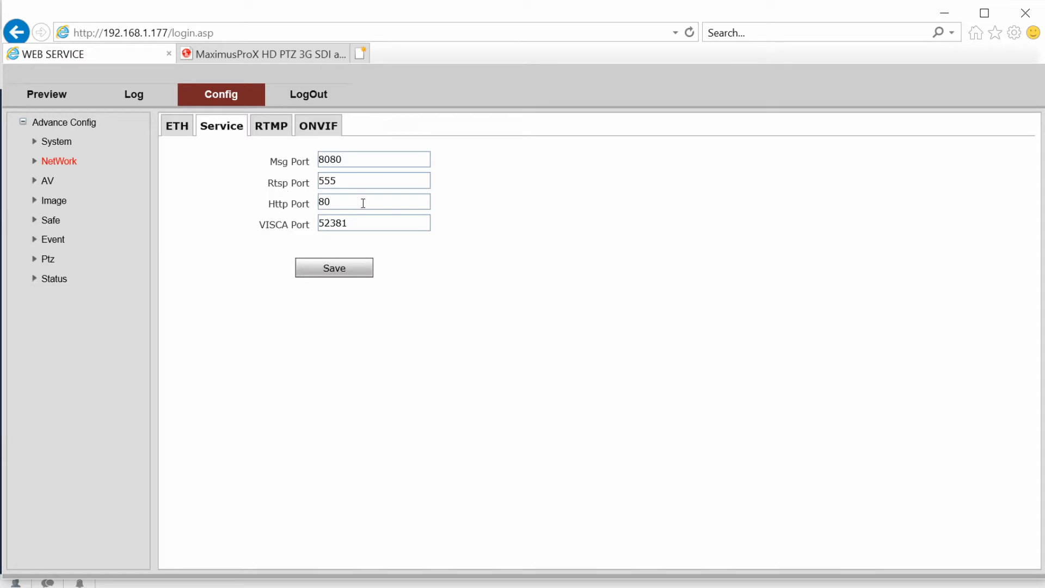
left_click(271, 126)
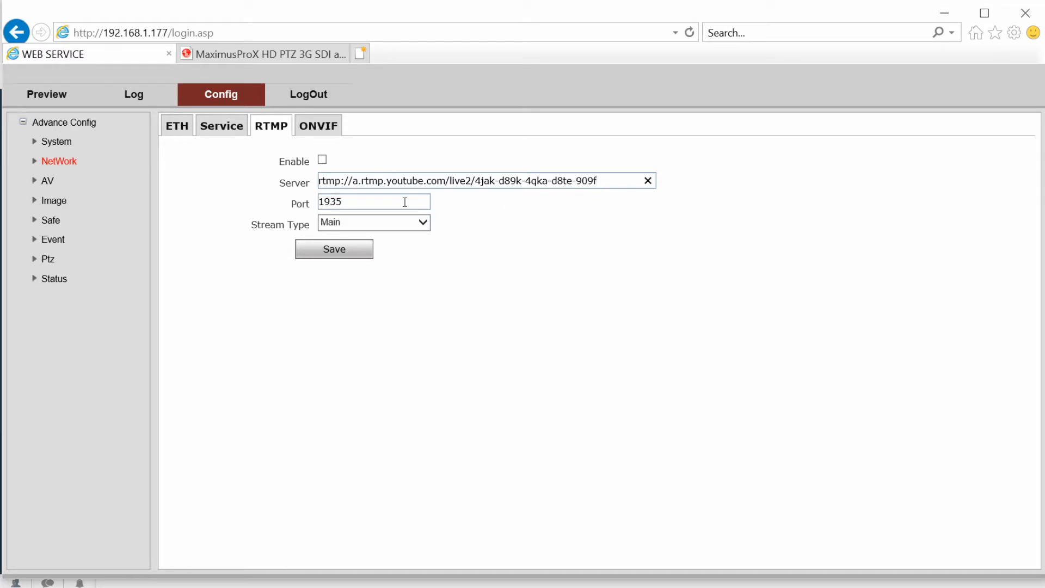
left_click_drag(353, 180, 472, 180)
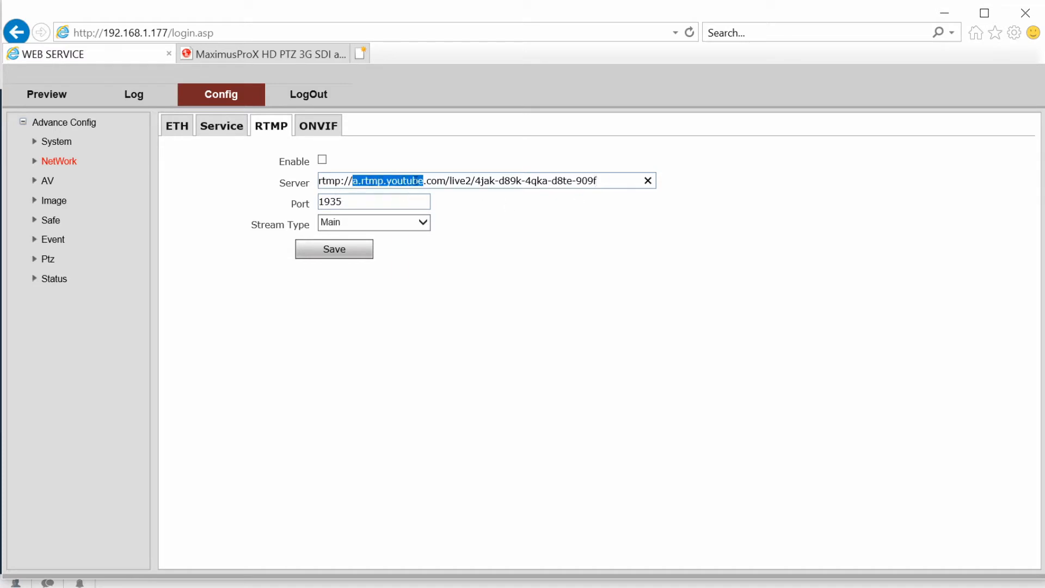
left_click(570, 388)
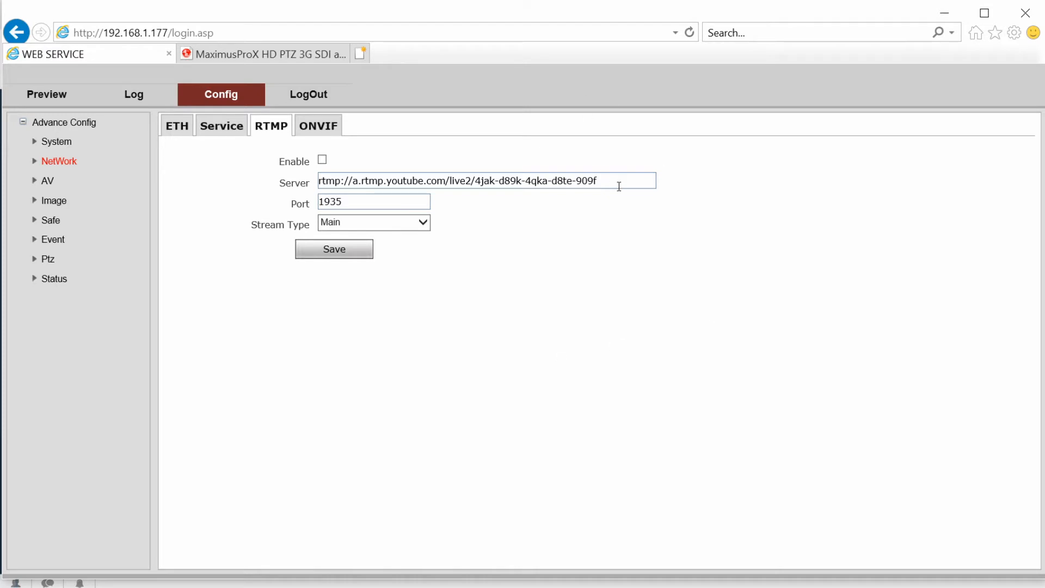
left_click_drag(619, 183, 281, 178)
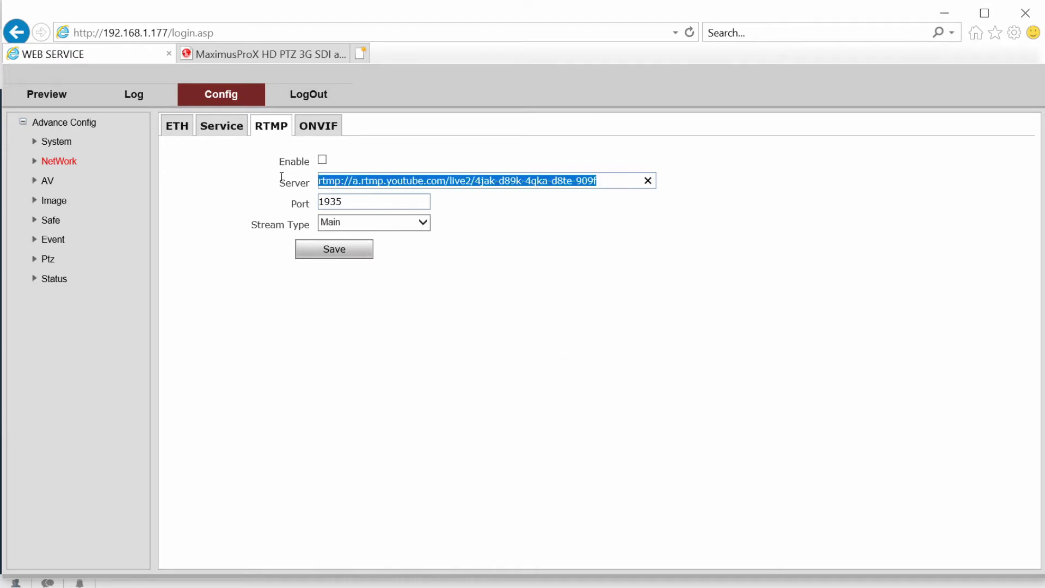
Step: Enable RTMP streaming with Stream Type Main, then view the ONVIF settings
left_click(322, 161)
left_click(373, 223)
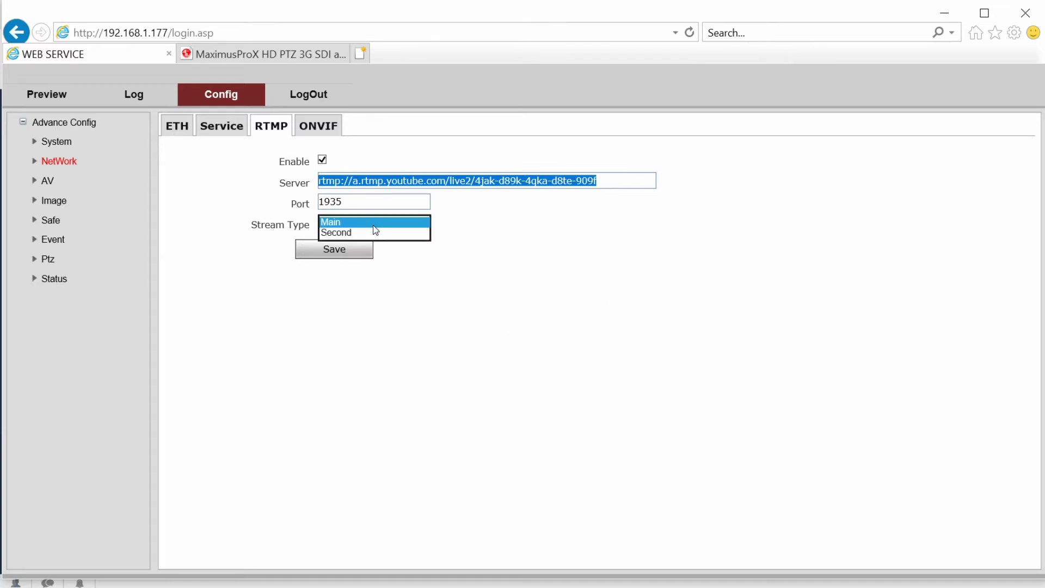
left_click(318, 126)
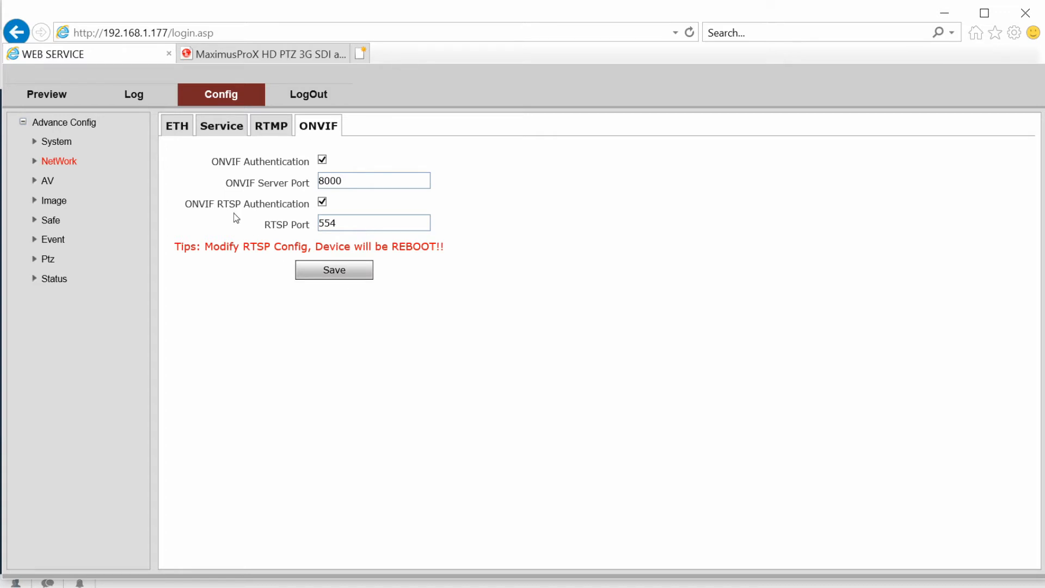
Step: Check the ETH 1 adapter, then show the Encode settings keeping 1080P and reveal the advanced options
left_click(173, 125)
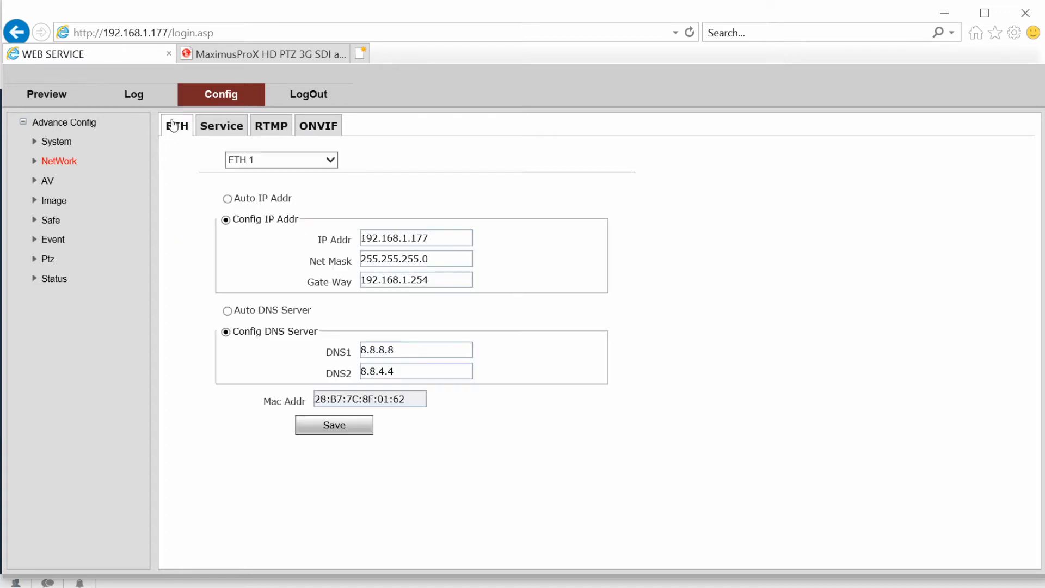
left_click(282, 160)
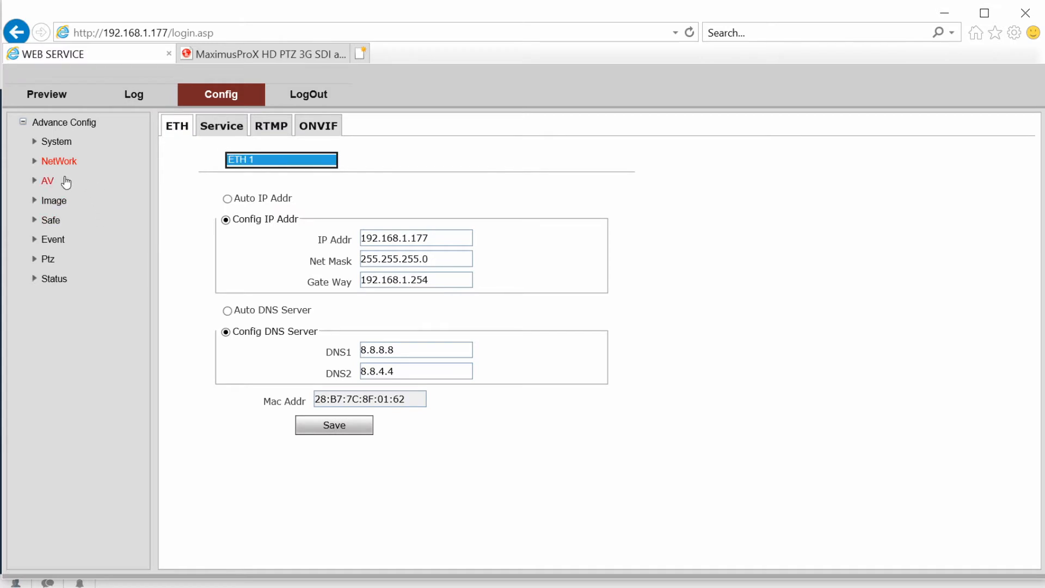
left_click(46, 181)
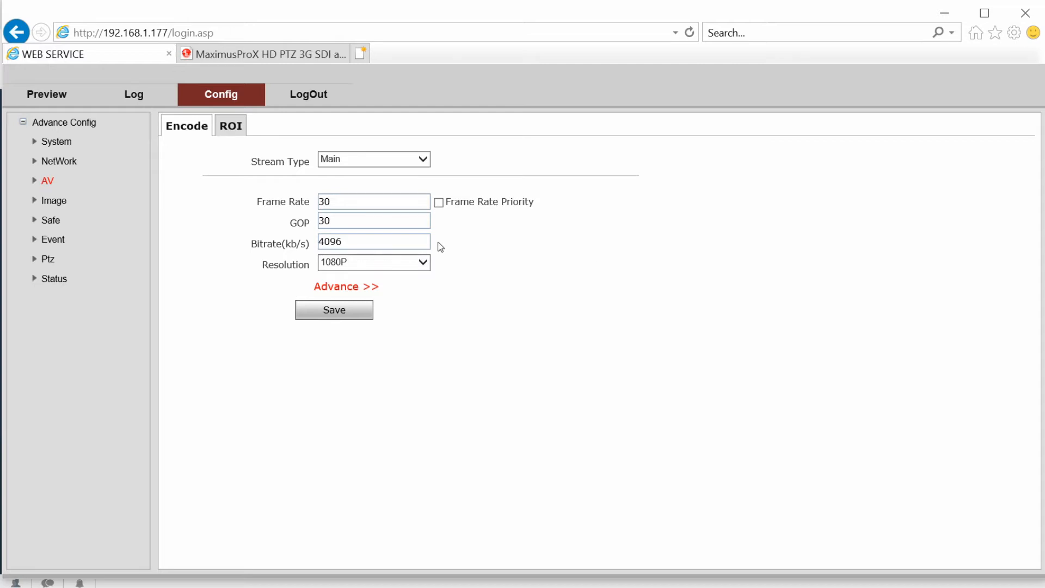
left_click(426, 263)
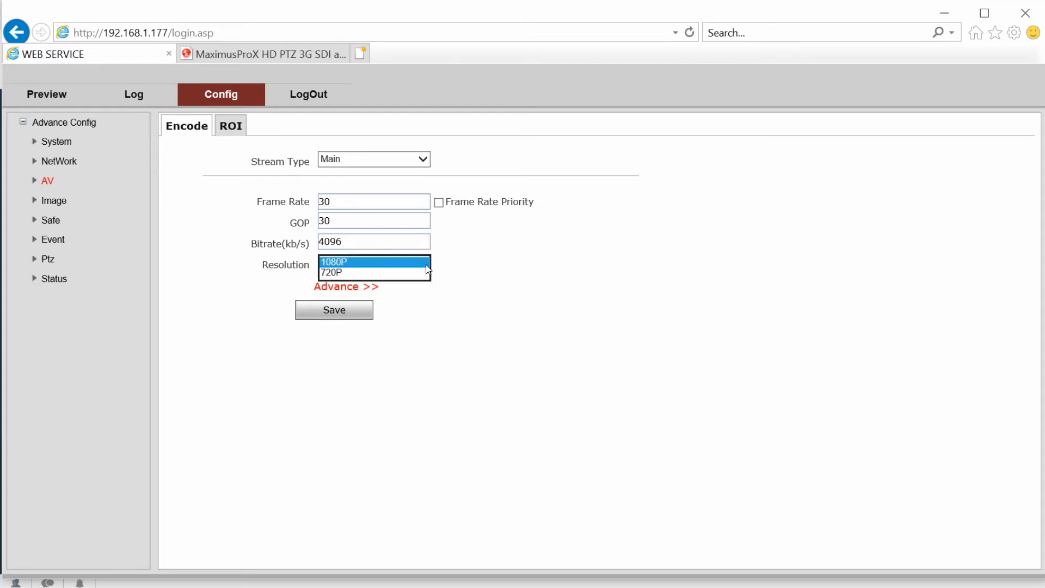
left_click(427, 264)
left_click(366, 288)
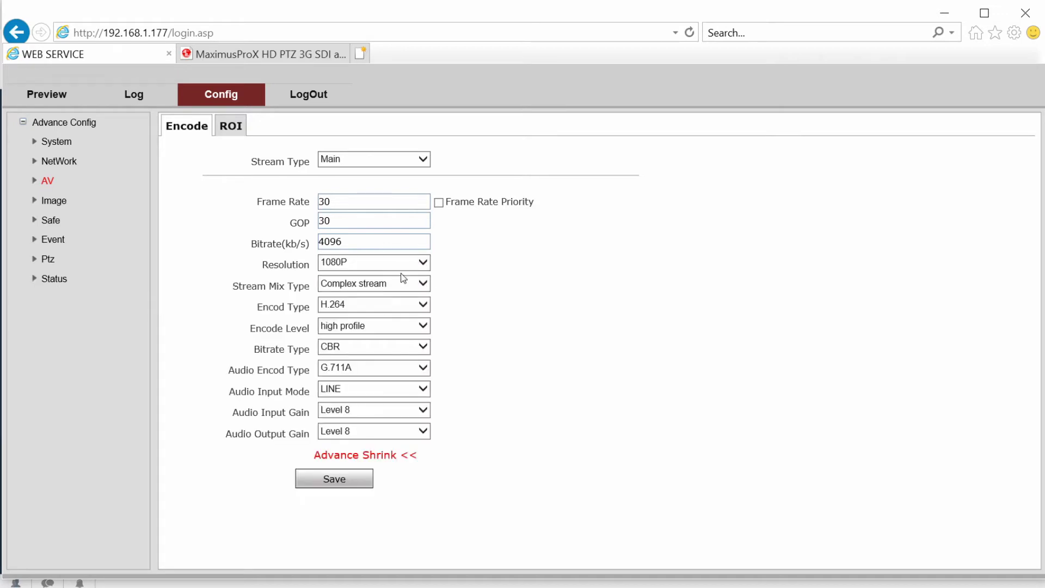
Step: Keep H.264 video, CBR bitrate and G.711A audio, peek at ROI and return to Encode
left_click(391, 305)
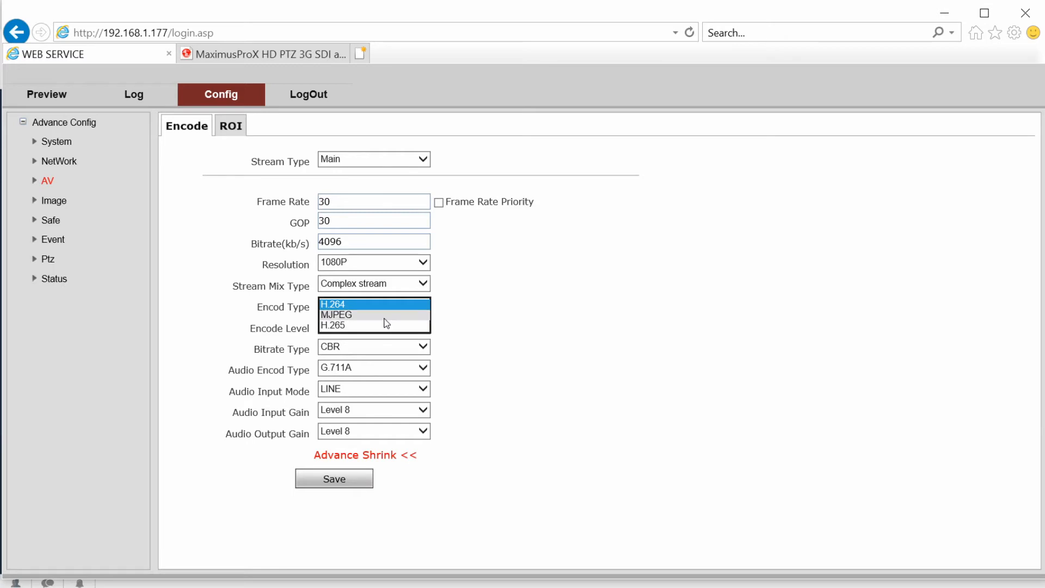
left_click(517, 313)
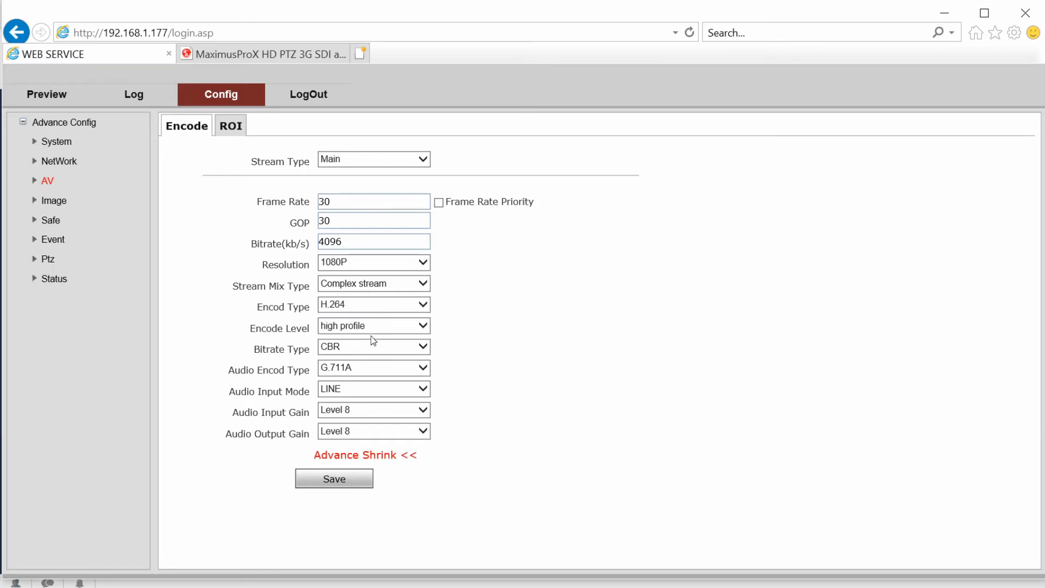
left_click(385, 352)
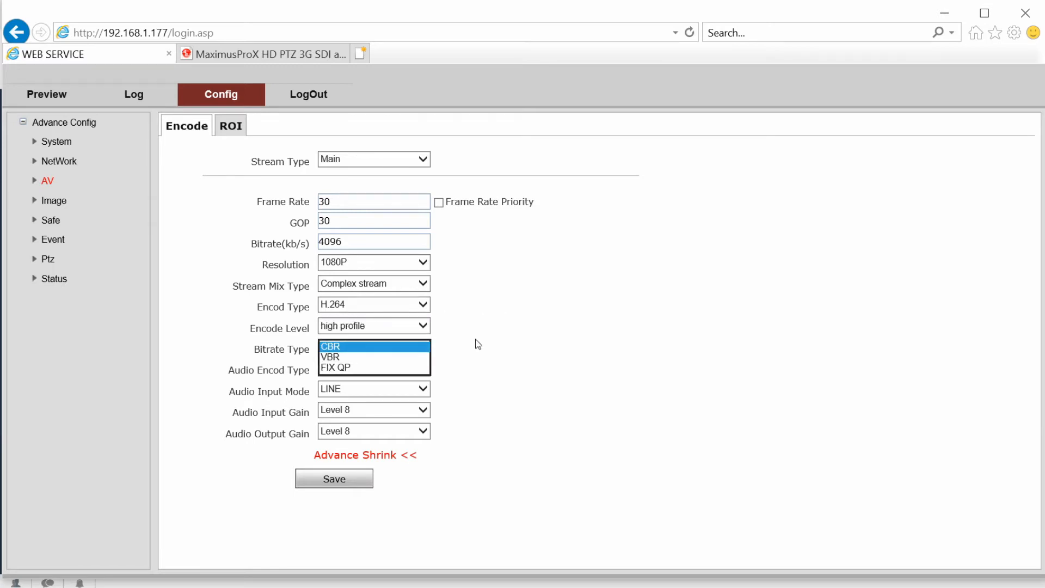
left_click(484, 344)
left_click(374, 371)
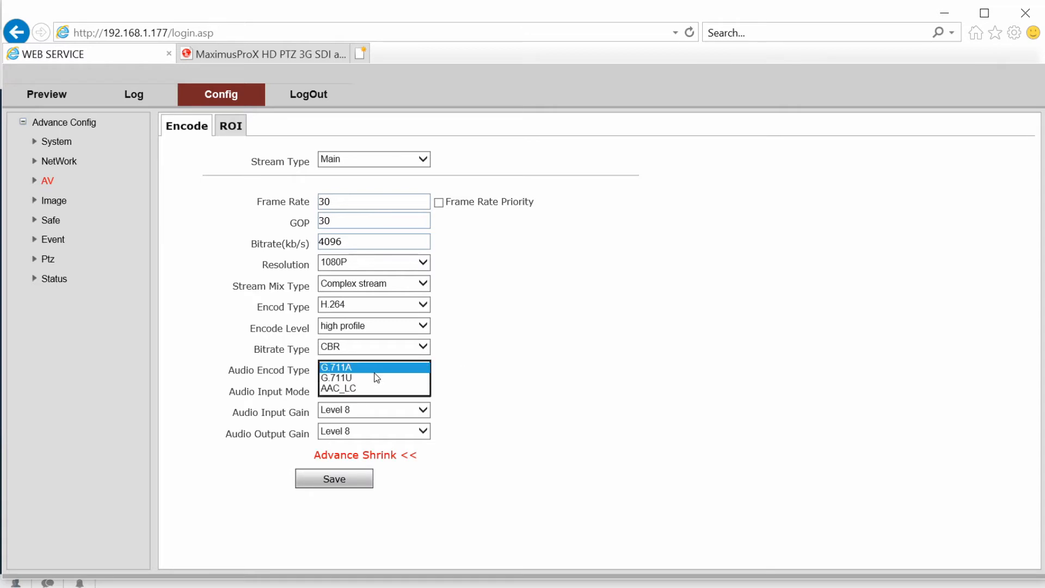
left_click(521, 363)
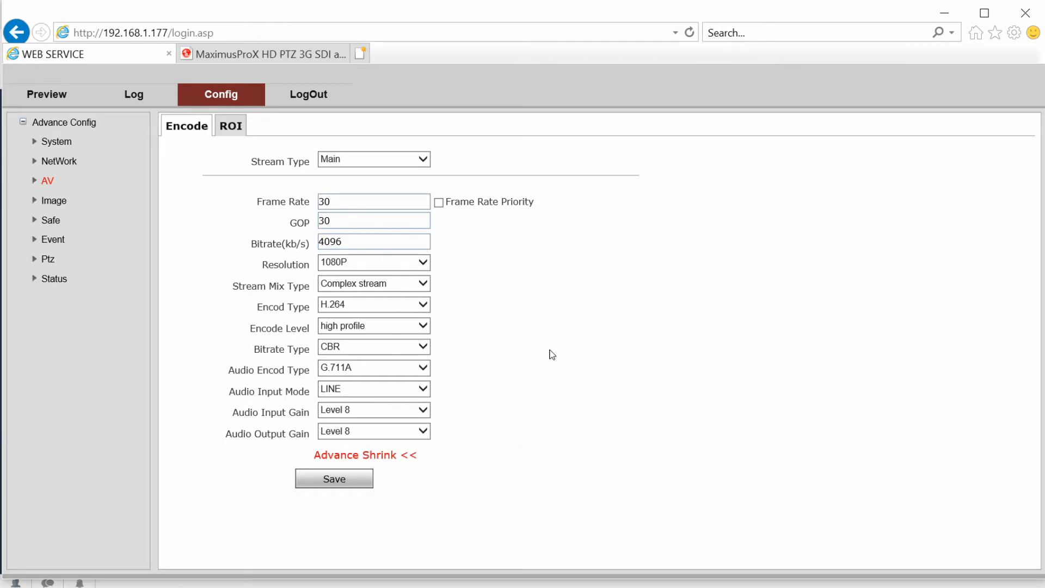
left_click(230, 126)
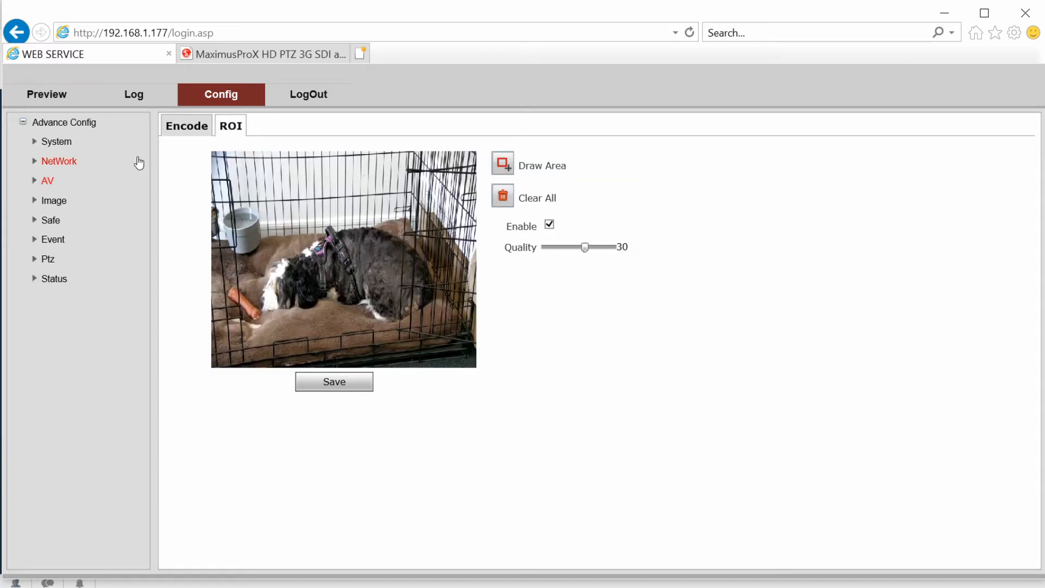
left_click(181, 135)
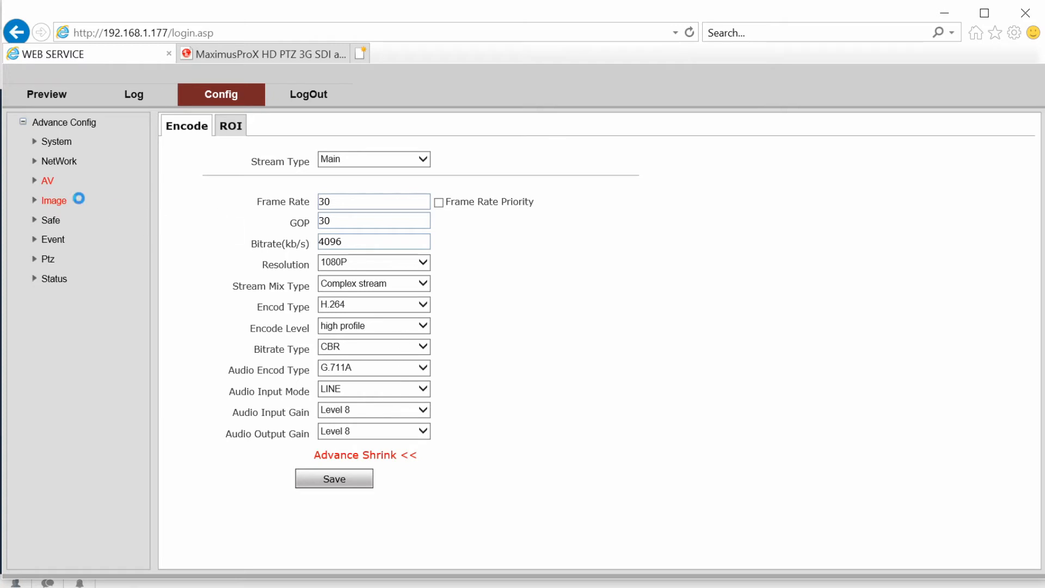
Step: Set Flip to Yes in the Image settings and save
left_click(53, 201)
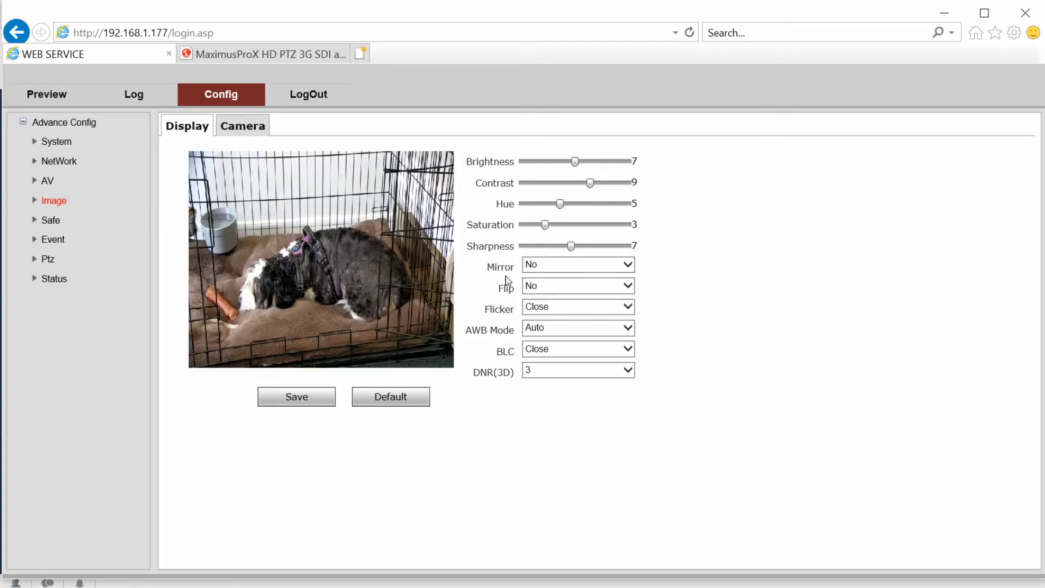
left_click(590, 286)
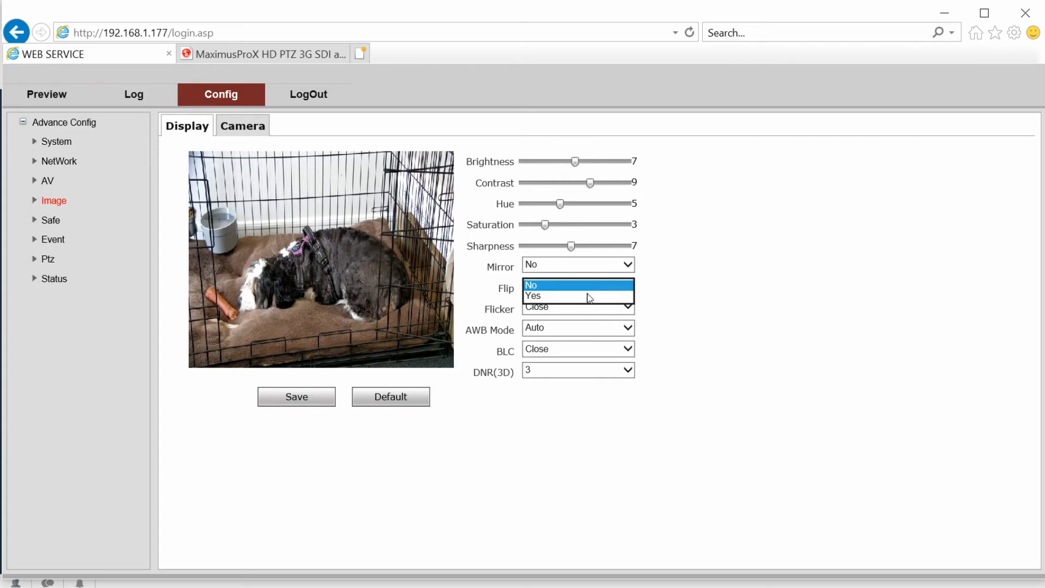
left_click(587, 304)
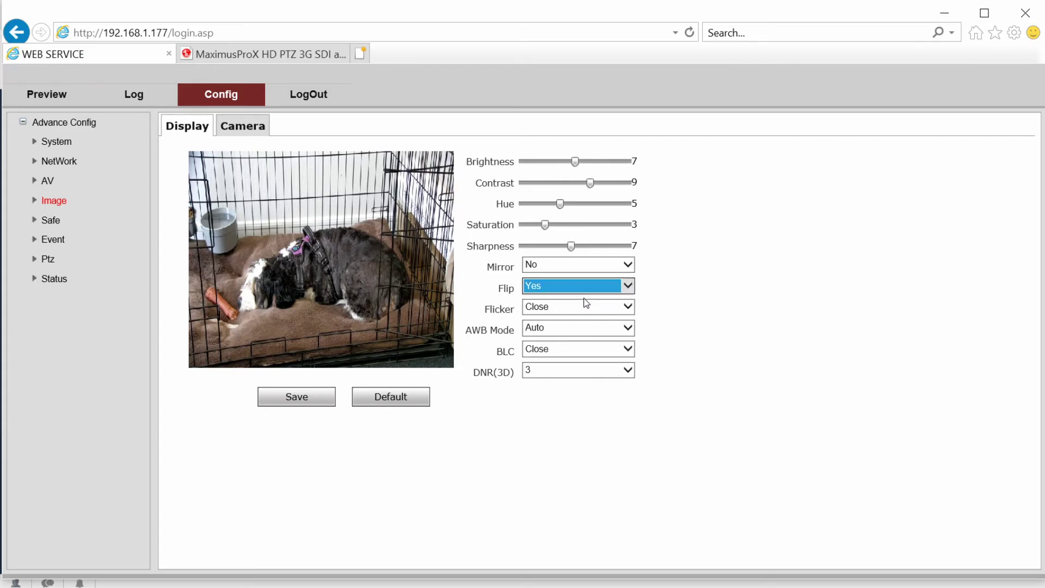
left_click(296, 397)
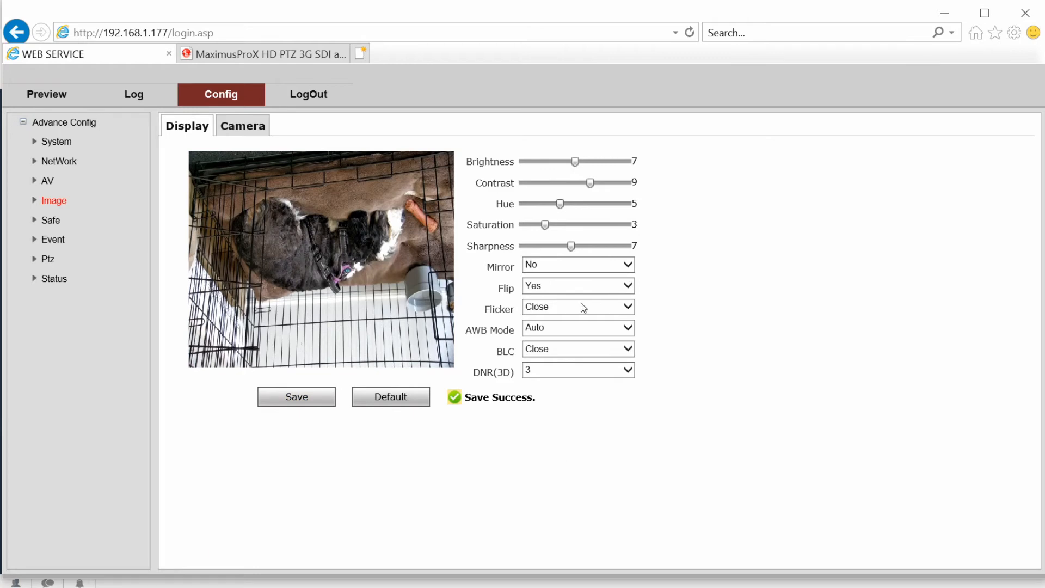
Step: Set Flip back to No, Mirror to Yes, and save
left_click(579, 265)
left_click(575, 276)
left_click(578, 265)
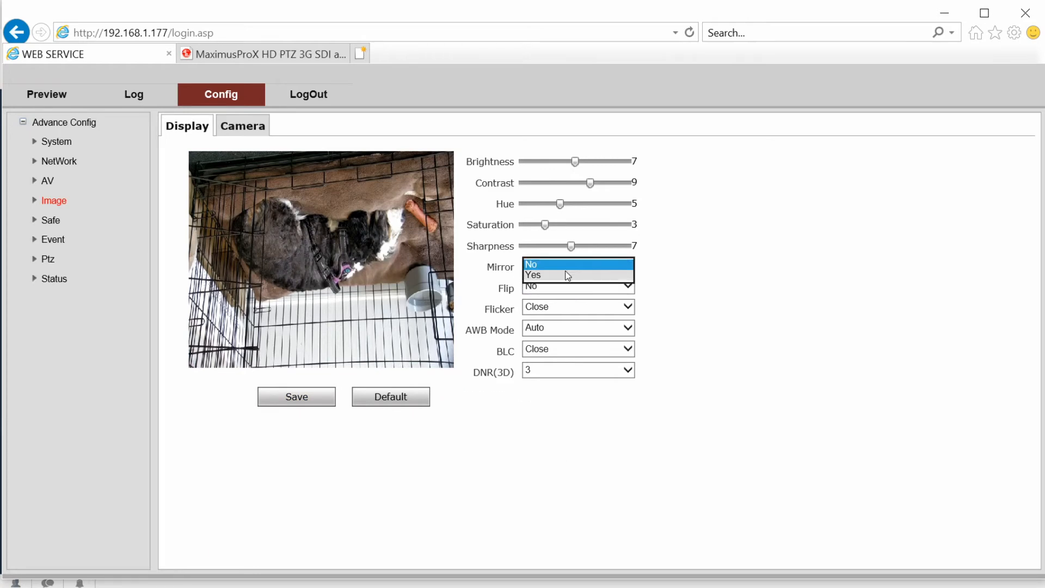
left_click(565, 277)
left_click(311, 406)
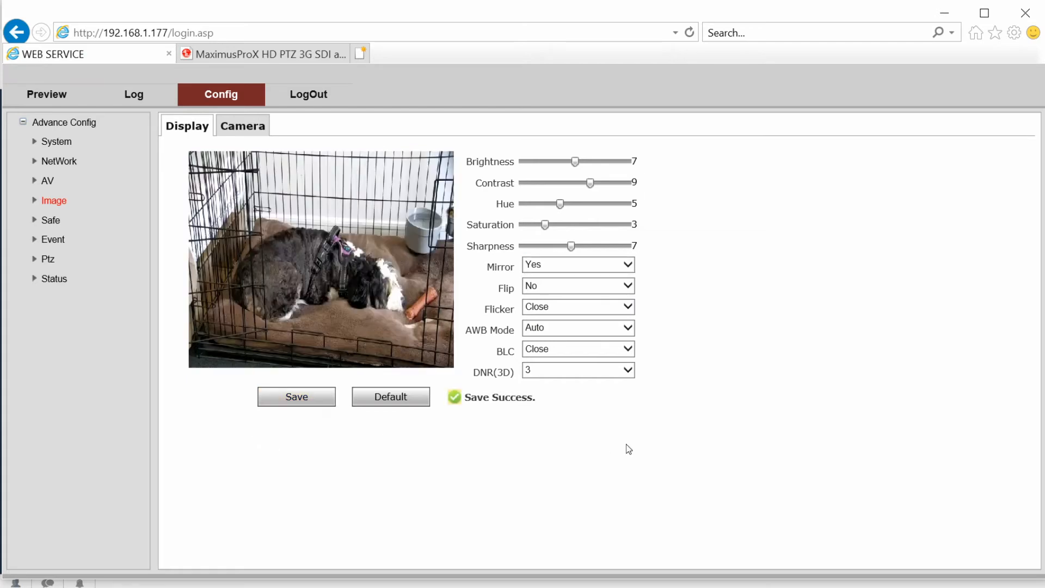
Step: Set Mirror back to No and save with both flip and mirror off
left_click(595, 267)
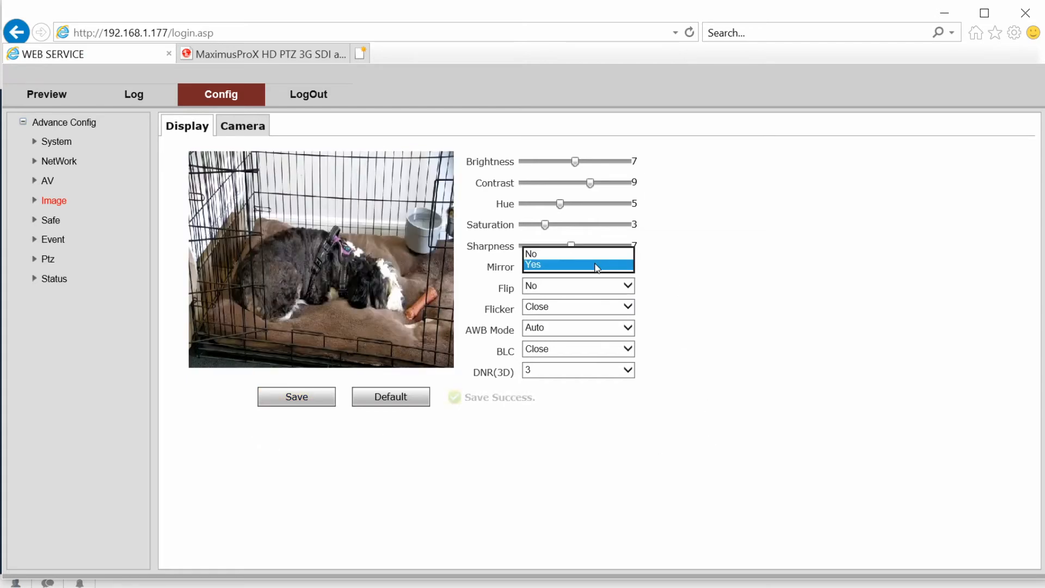
left_click(564, 253)
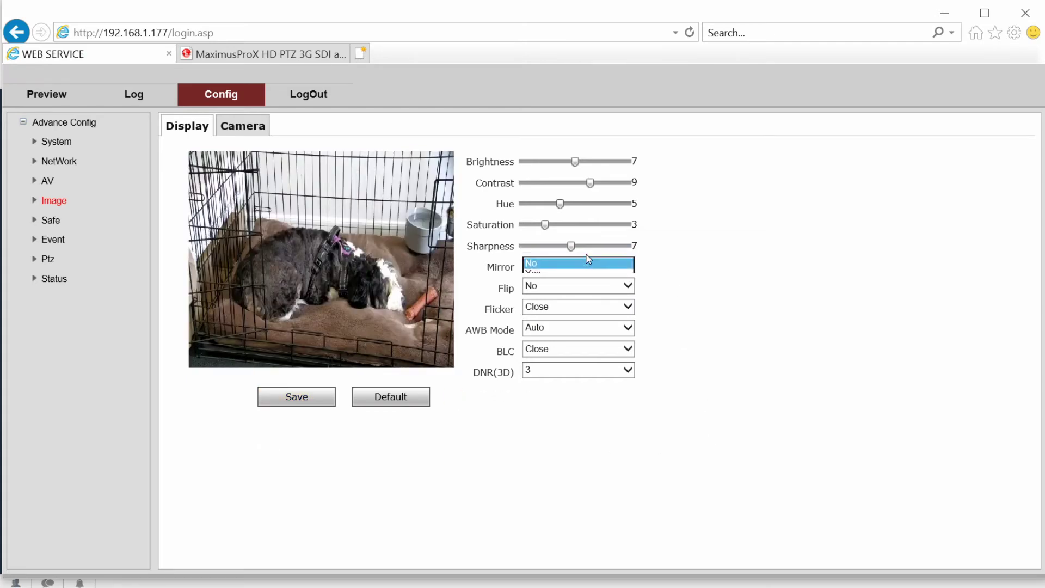
left_click(296, 397)
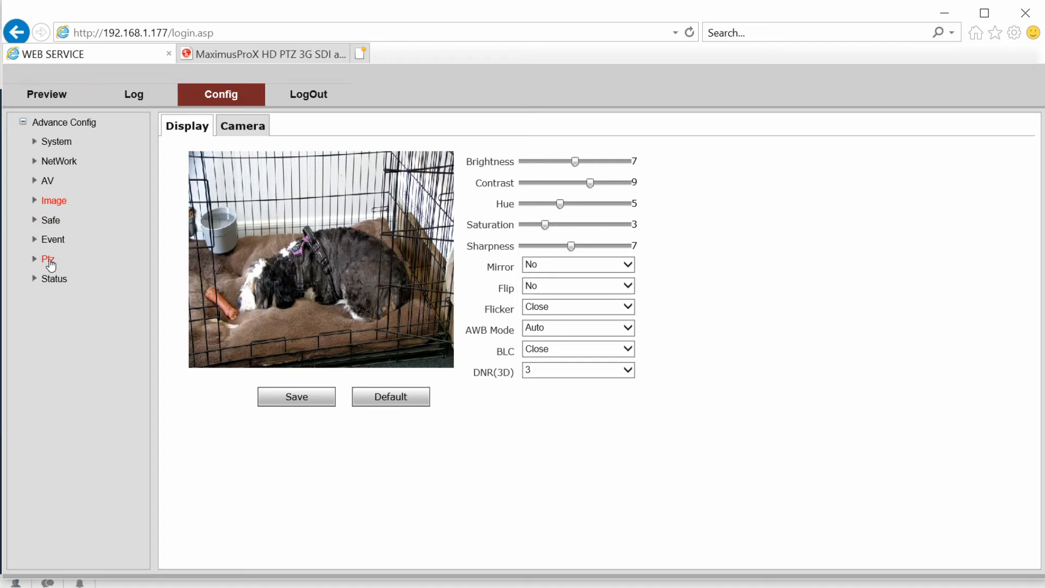
Step: View the PTZ settings, then the System version page with model, serial and software versions
left_click(49, 259)
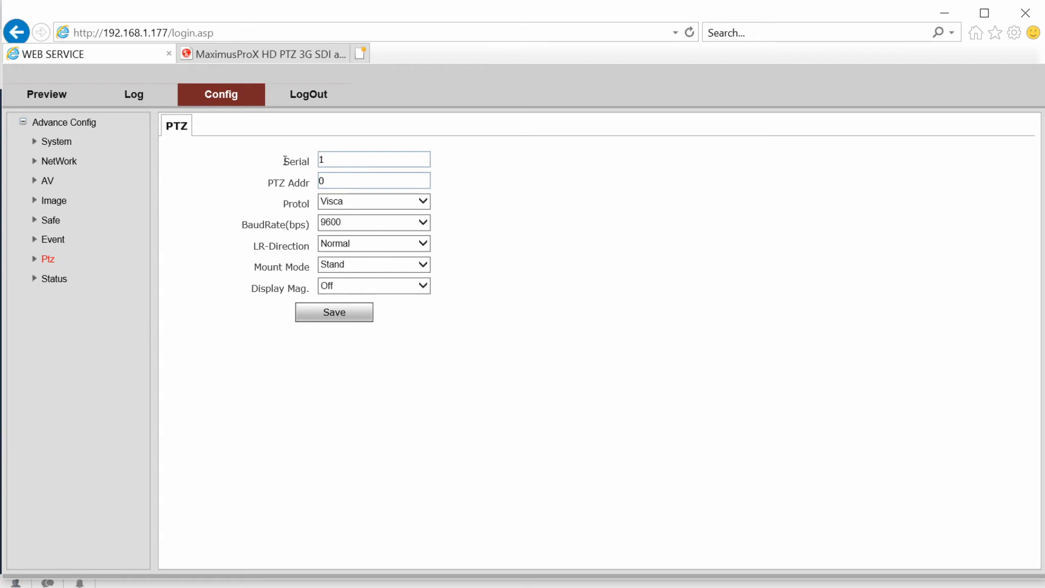
left_click(54, 279)
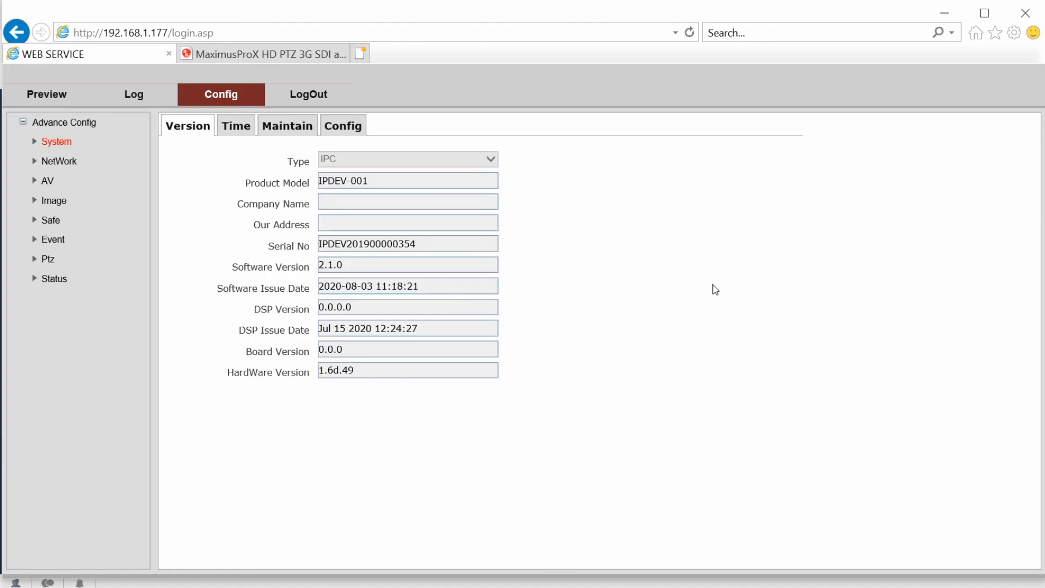
Step: Review the Time tab keeping Pacific time zone, then the Maintain and Config tabs with camera name and video output
left_click(235, 126)
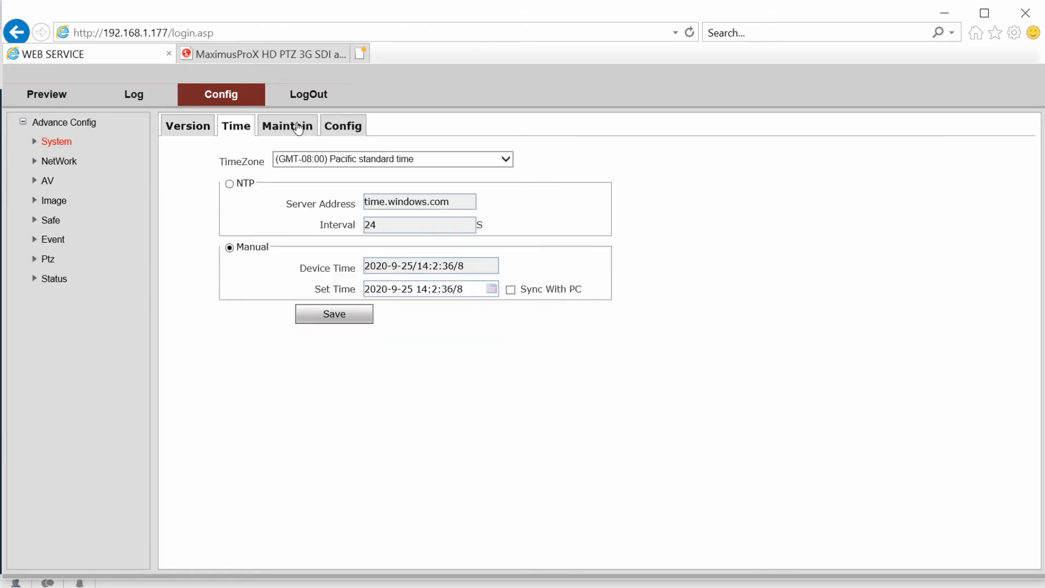
left_click(483, 161)
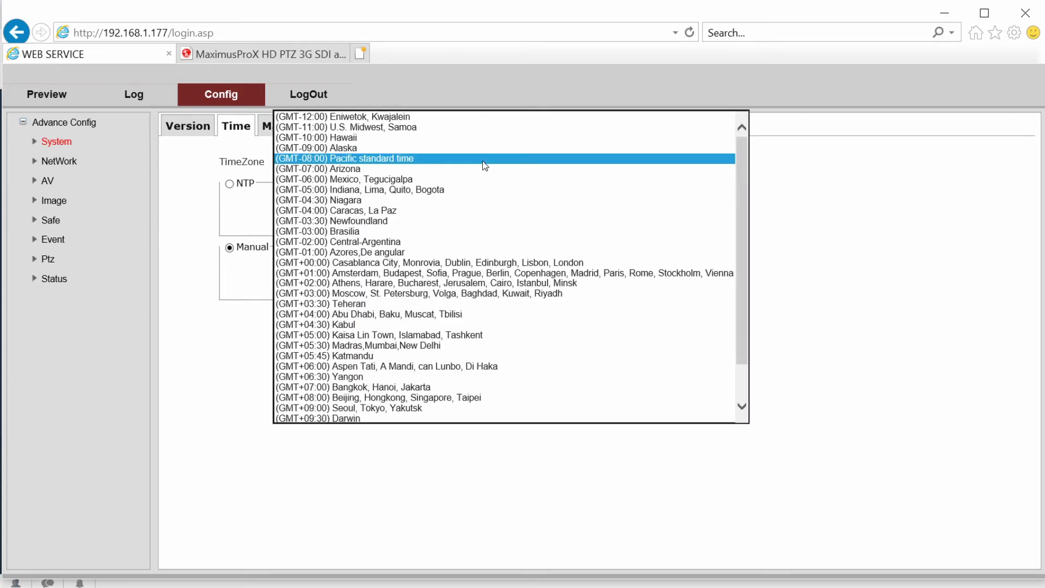
left_click(922, 224)
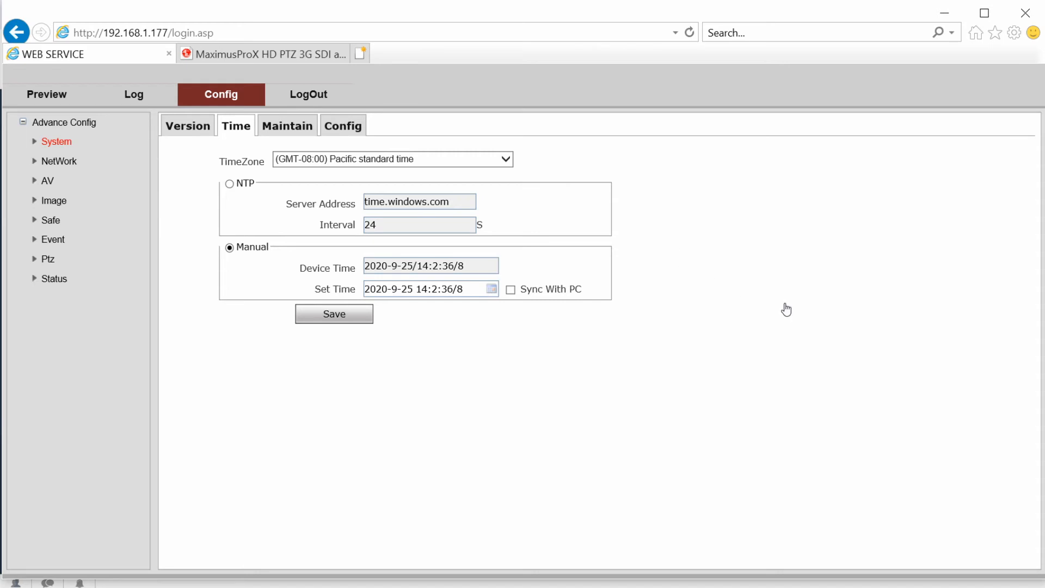
left_click(56, 147)
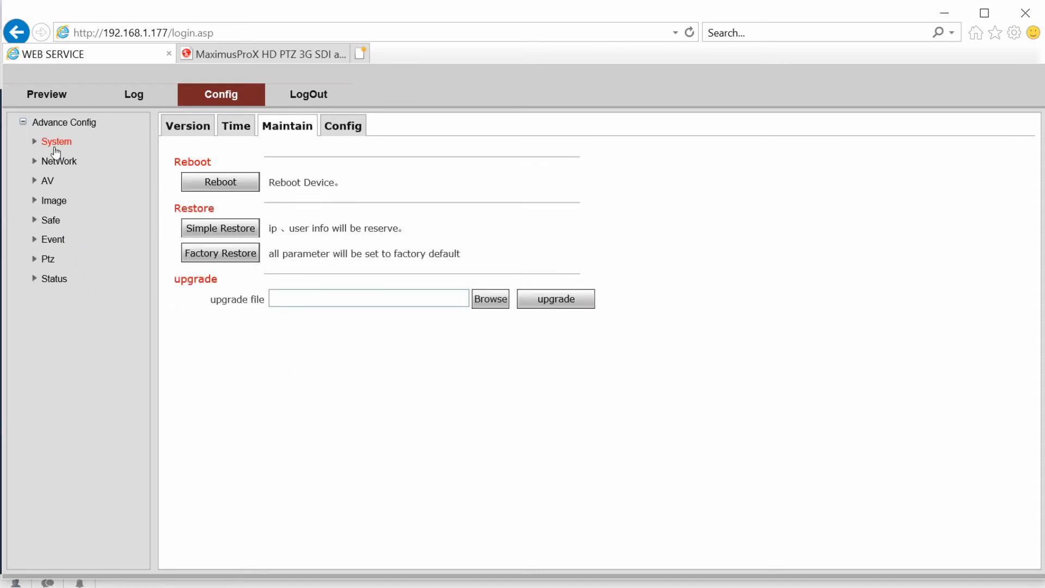
left_click(339, 129)
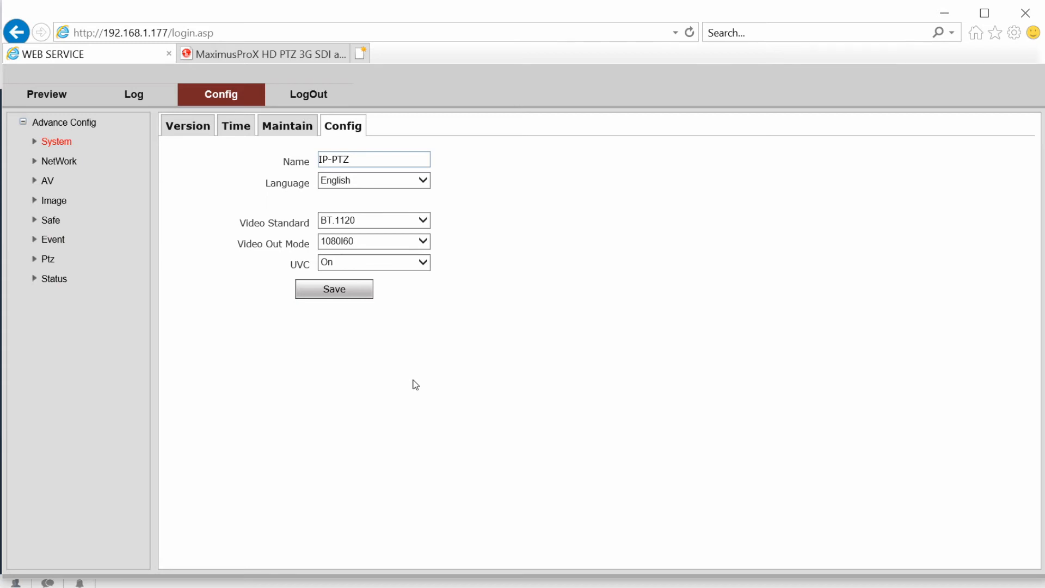
Step: Return to the live Preview showing the dog in its crate
left_click(67, 96)
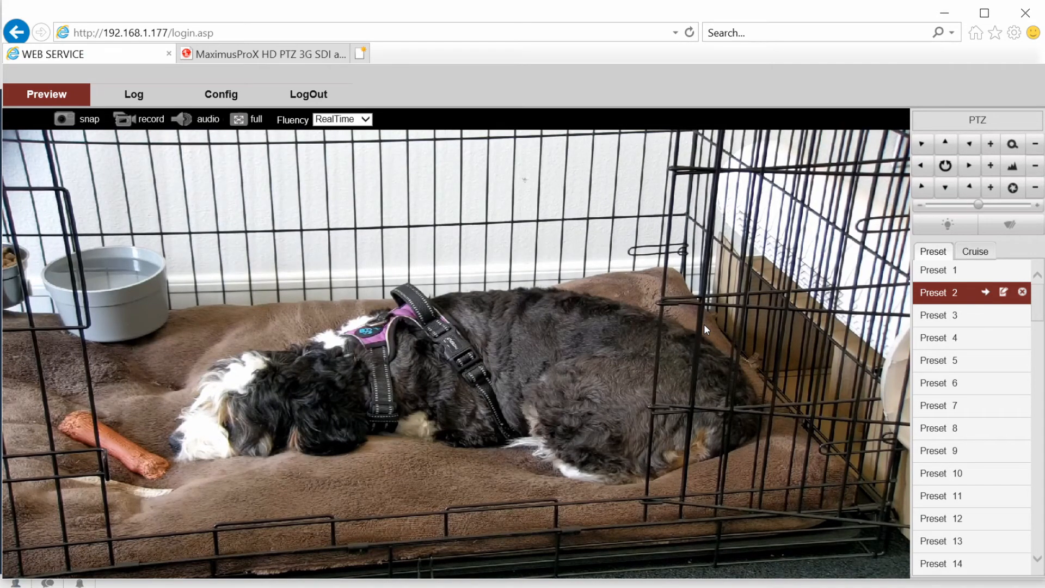
Step: Show the MaximusProX product page, dismiss the enlarged photo and review the RS485/RS232 support note
left_click(254, 54)
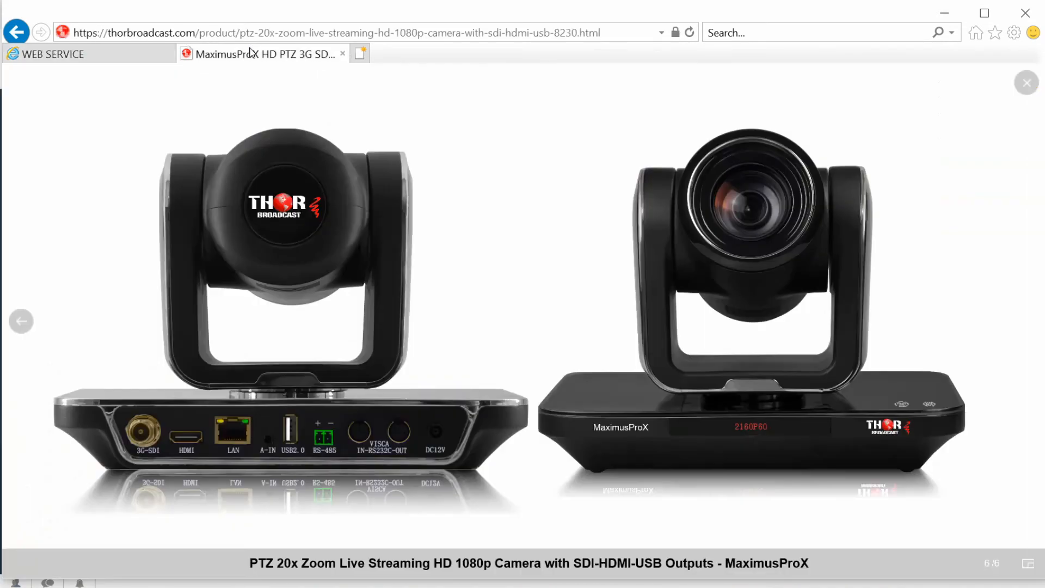
left_click(1029, 85)
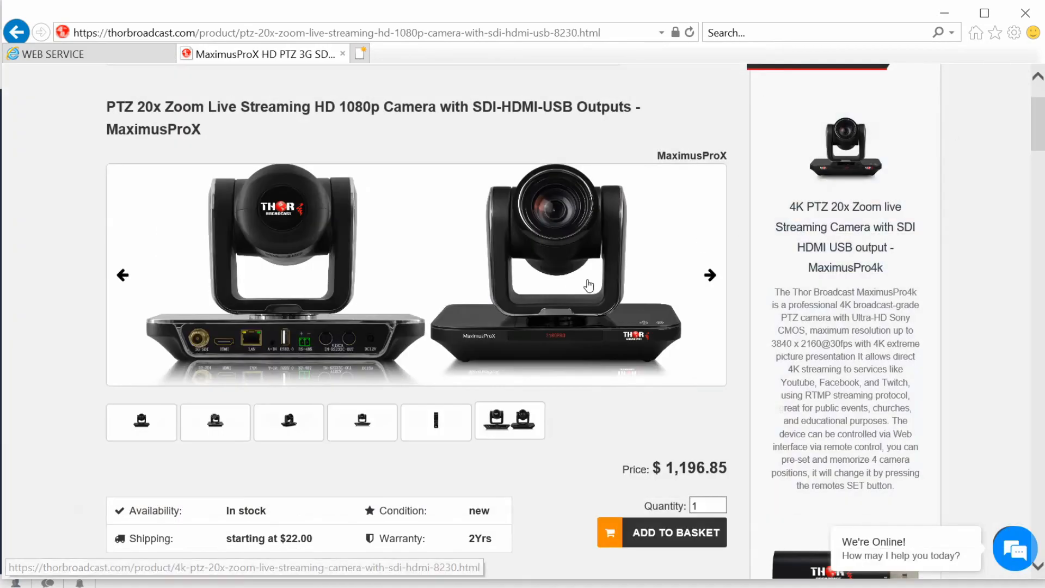
scroll(538, 324, "down", 5)
scroll(538, 324, "down", 6)
scroll(538, 323, "down", 3)
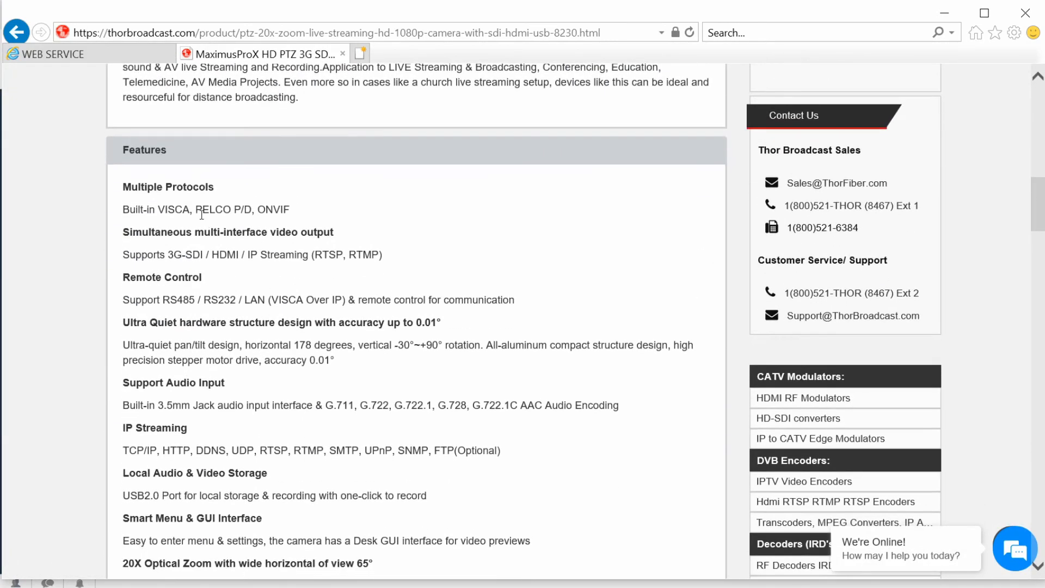
left_click_drag(123, 300, 241, 304)
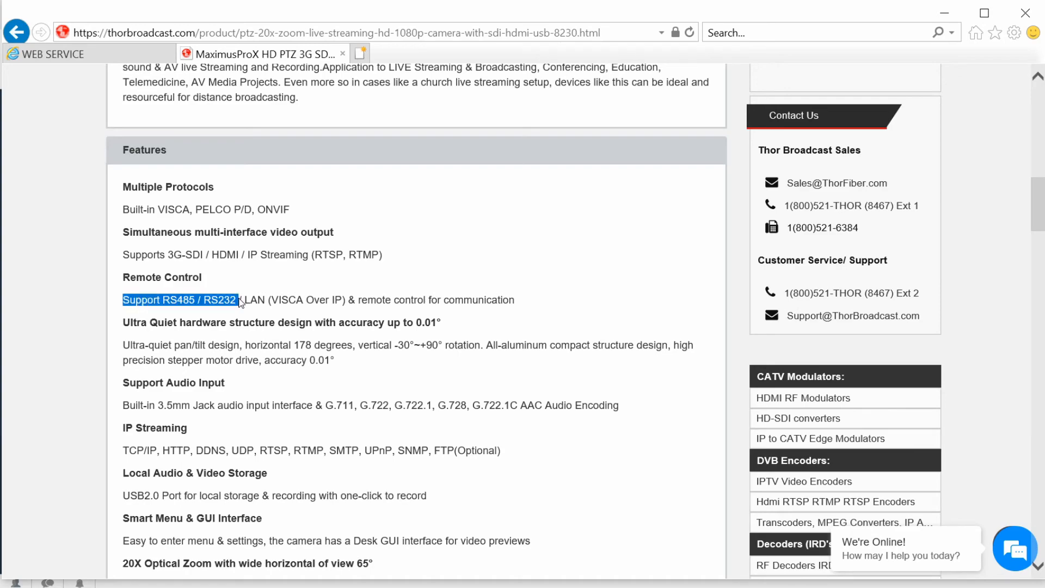
left_click(241, 303)
scroll(273, 343, "down", 2)
scroll(274, 343, "down", 2)
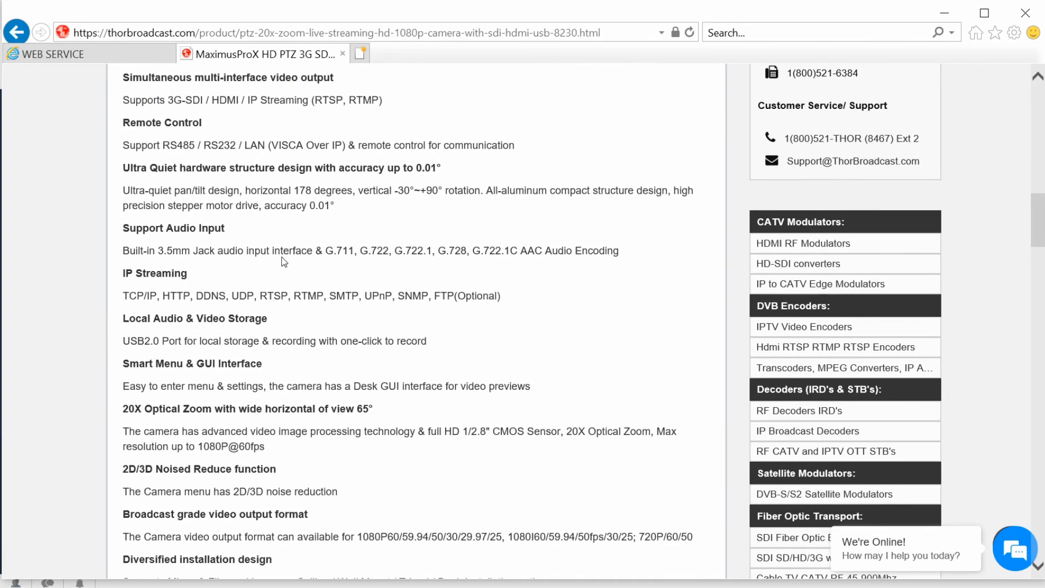
scroll(280, 260, "down", 5)
scroll(336, 335, "down", 4)
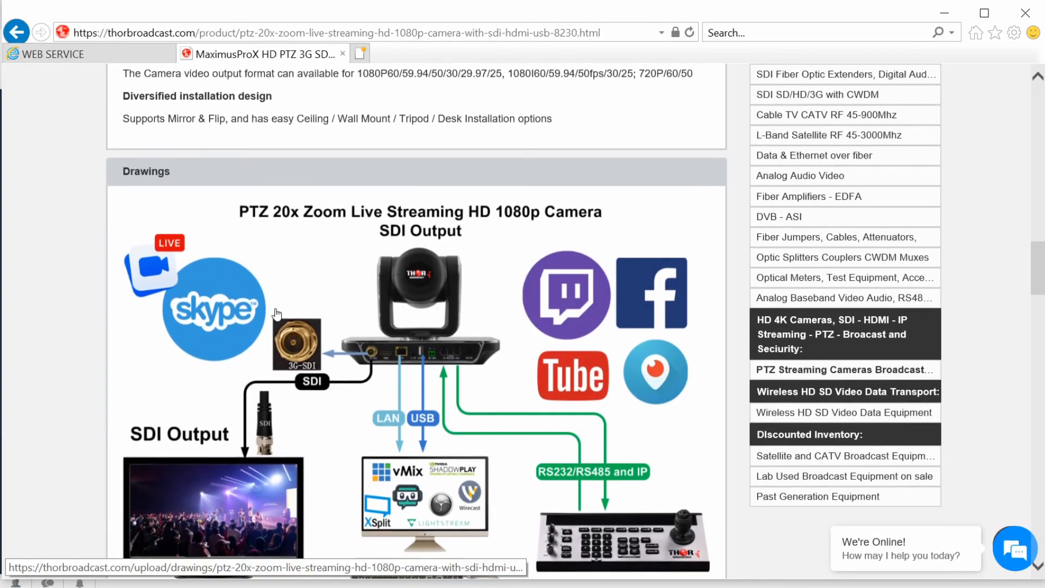
scroll(336, 336, "down", 6)
scroll(490, 326, "up", 3)
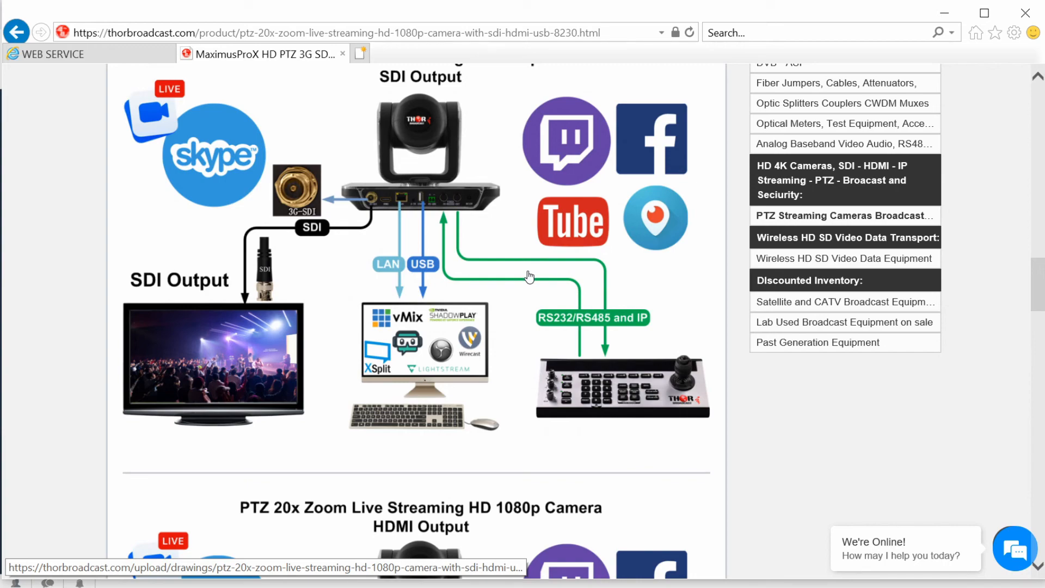
scroll(479, 312, "down", 2)
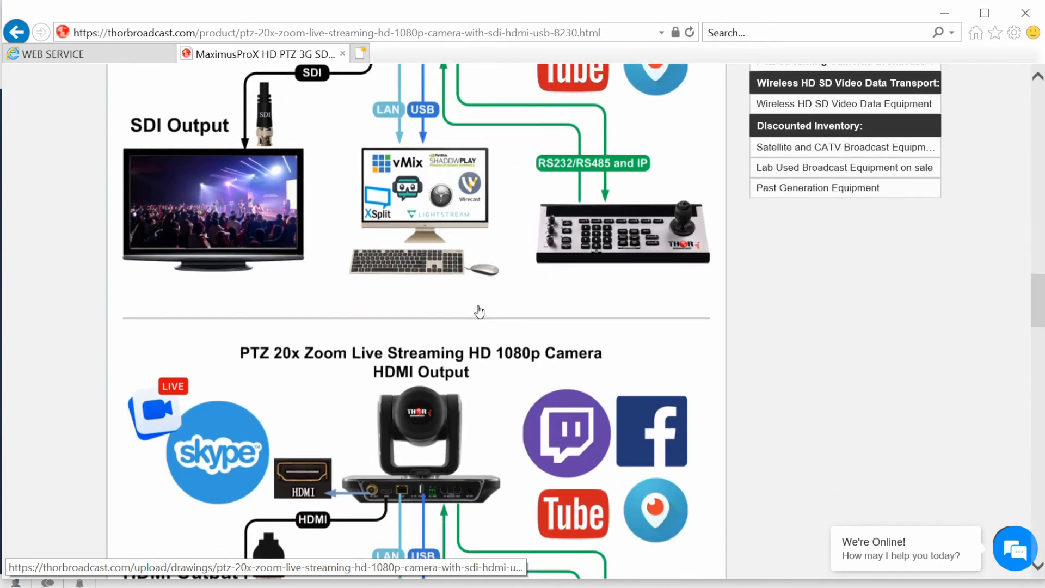
scroll(479, 311, "down", 5)
scroll(445, 312, "down", 5)
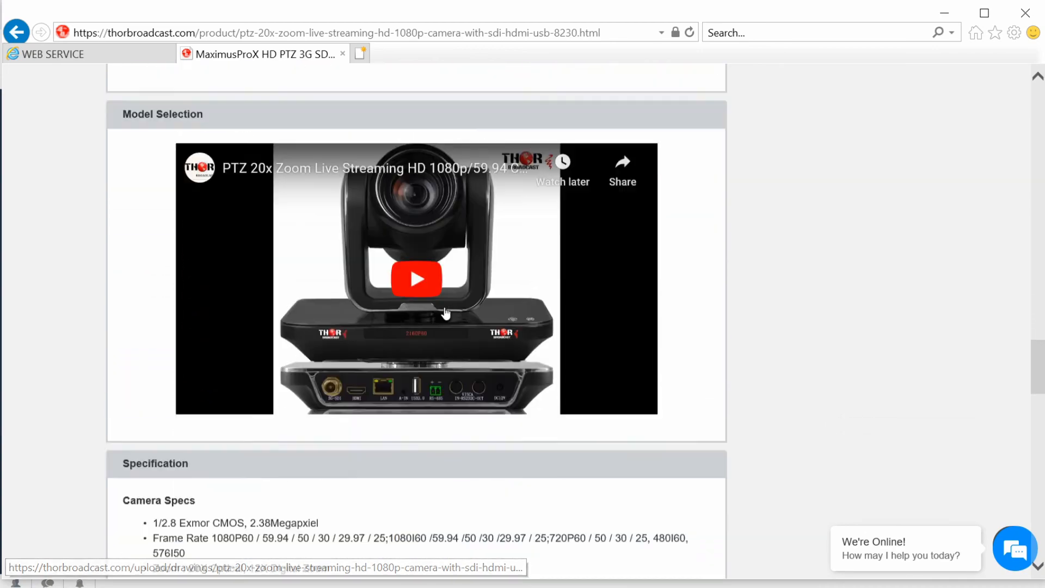
scroll(445, 313, "down", 5)
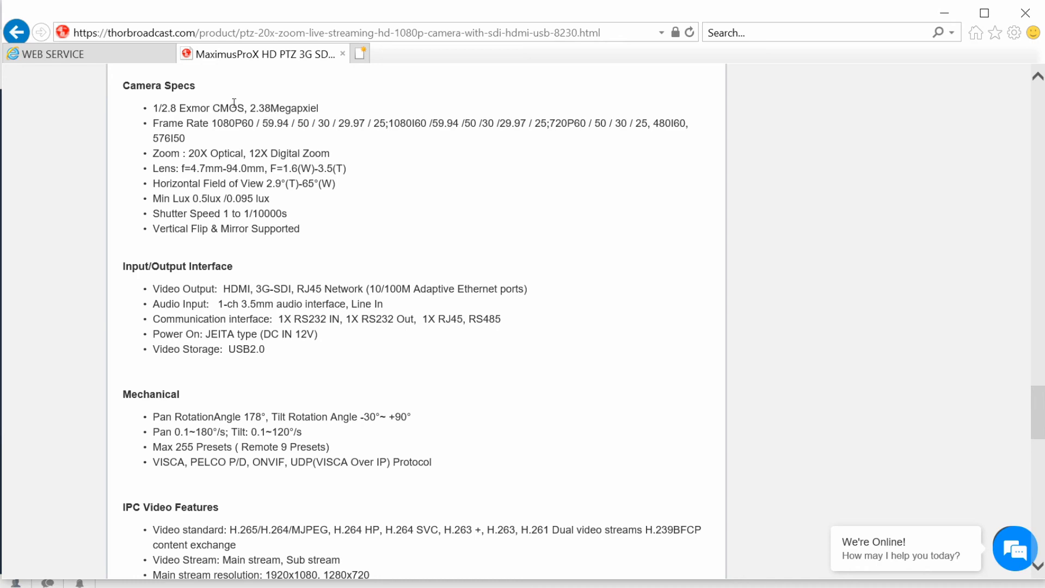
left_click_drag(176, 109, 188, 138)
Step: Review the Camera Specs section and dismiss the newsletter subscription popup
left_click(343, 221)
scroll(350, 225, "down", 4)
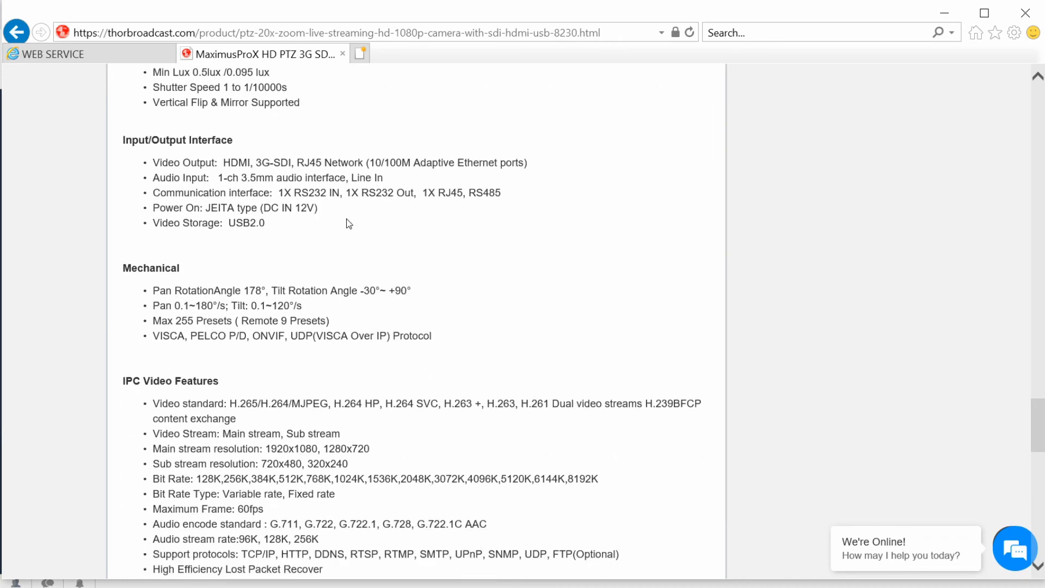
scroll(350, 226, "down", 3)
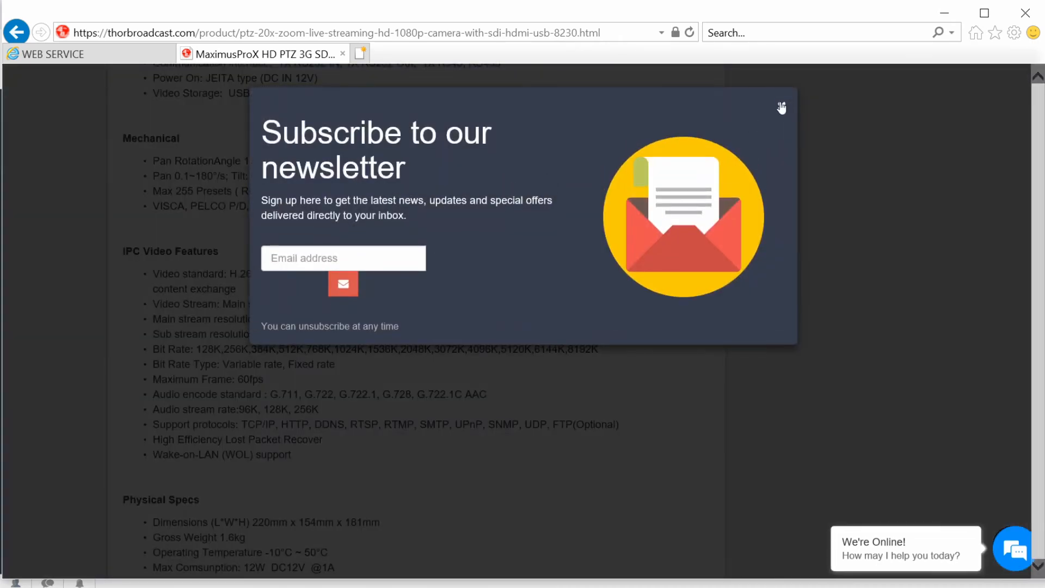
left_click(782, 107)
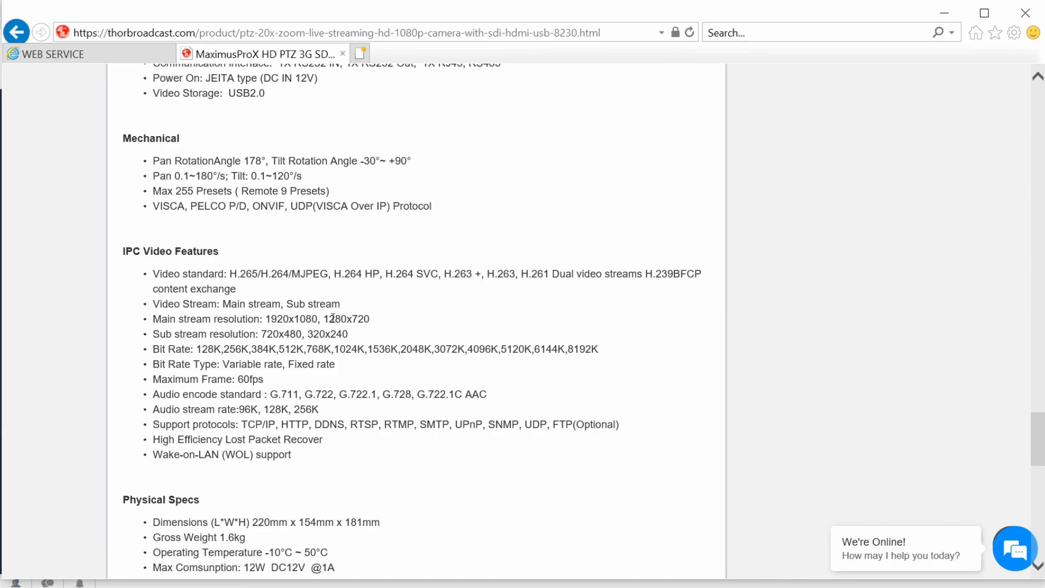
scroll(332, 319, "down", 3)
scroll(321, 325, "down", 1)
scroll(444, 333, "down", 5)
scroll(444, 333, "down", 4)
scroll(445, 333, "down", 3)
scroll(445, 332, "up", 12)
scroll(444, 332, "up", 8)
scroll(445, 333, "up", 8)
scroll(444, 333, "up", 8)
scroll(444, 333, "up", 4)
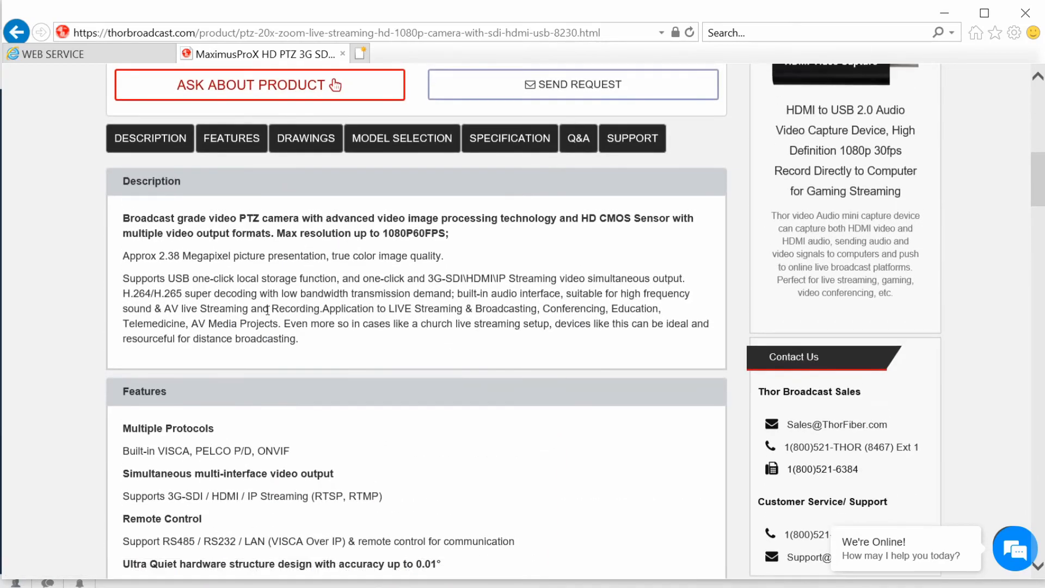
scroll(445, 332, "down", 7)
scroll(327, 311, "up", 3)
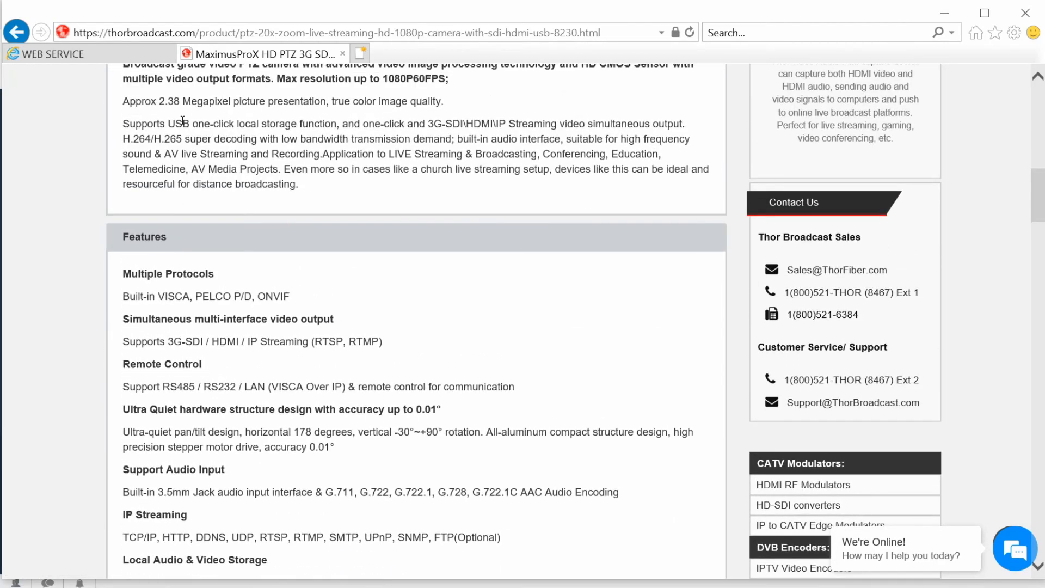
left_click_drag(179, 120, 405, 187)
left_click(426, 187)
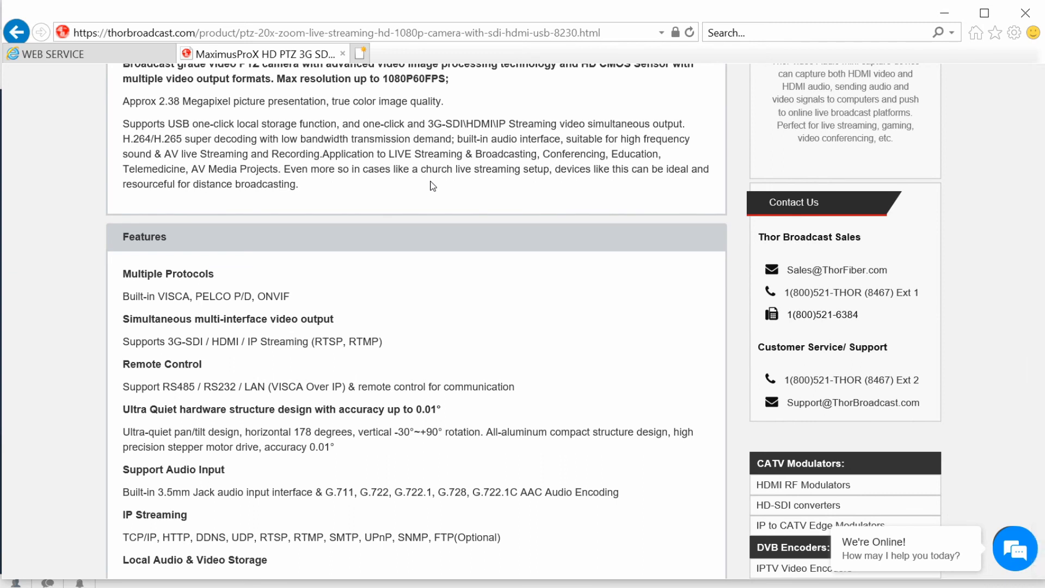
scroll(433, 187, "up", 5)
scroll(491, 245, "up", 5)
scroll(646, 423, "up", 5)
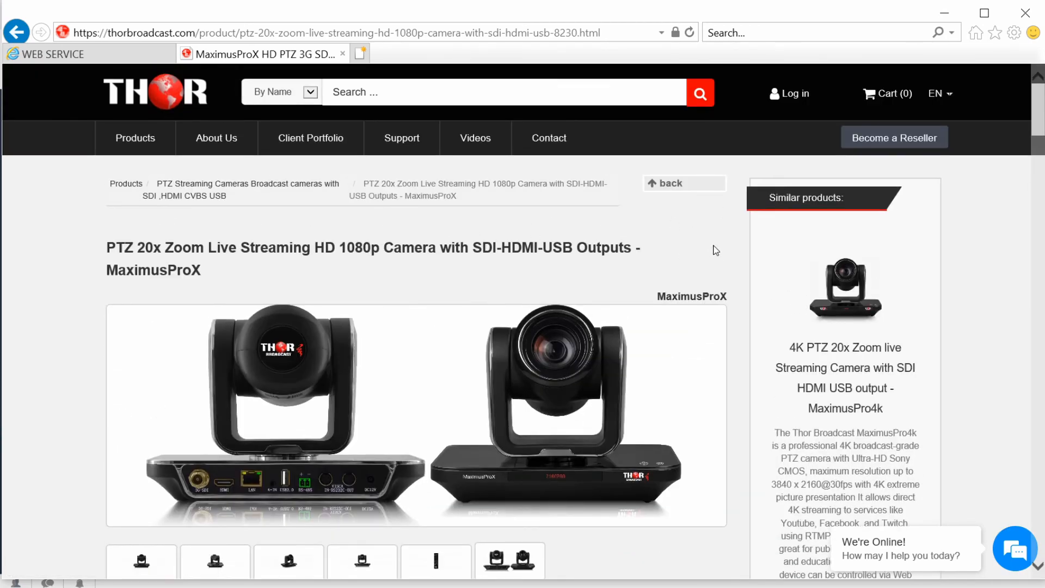
scroll(404, 247, "down", 5)
scroll(654, 286, "down", 4)
scroll(817, 318, "down", 3)
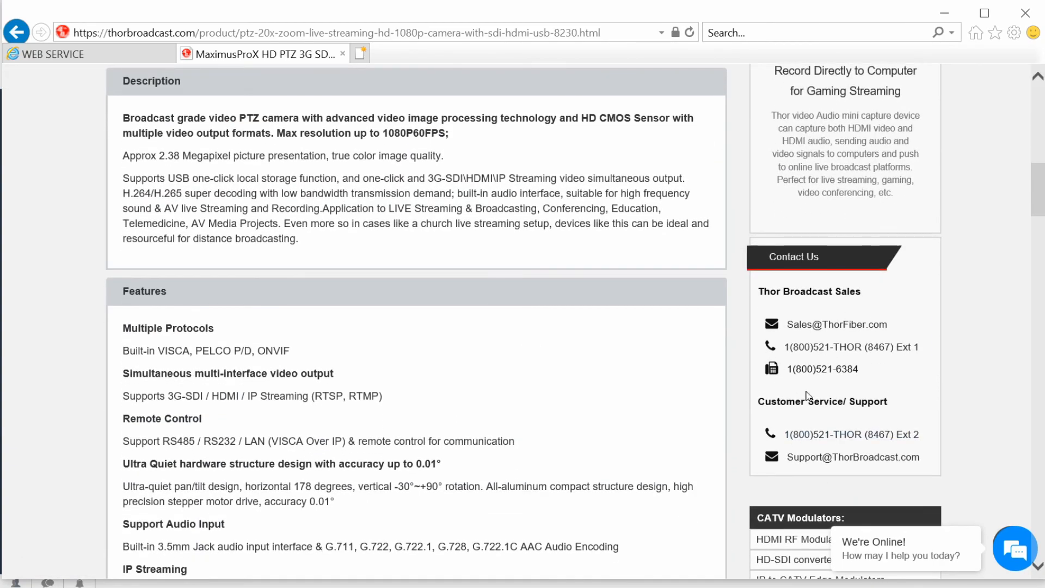
scroll(491, 368, "up", 3)
scroll(335, 222, "up", 4)
scroll(368, 327, "up", 4)
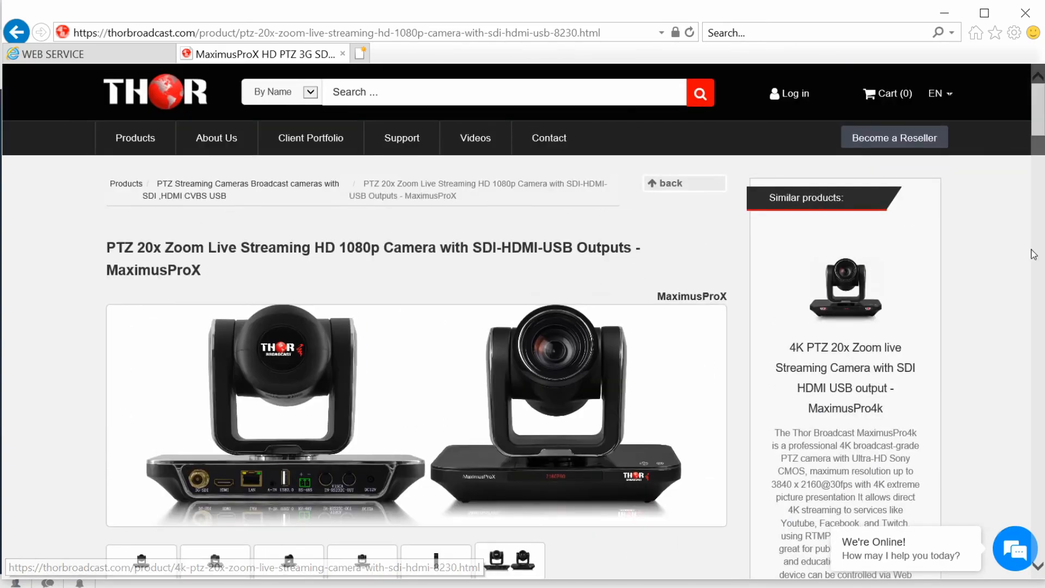